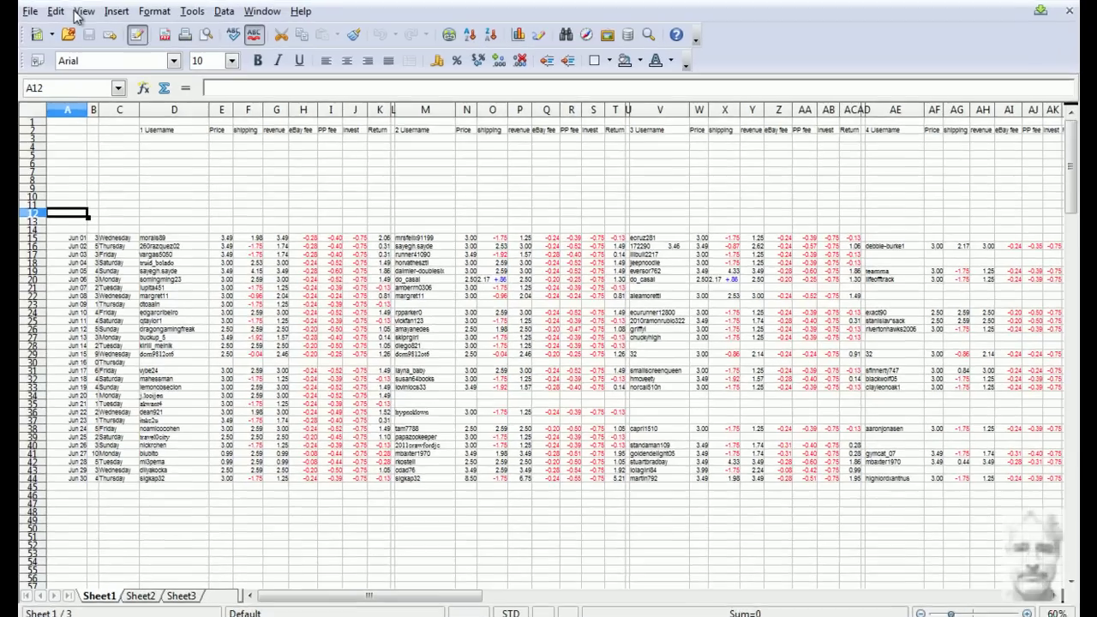
- Set the sheet's zoom factor to a variable 40%
click(116, 26)
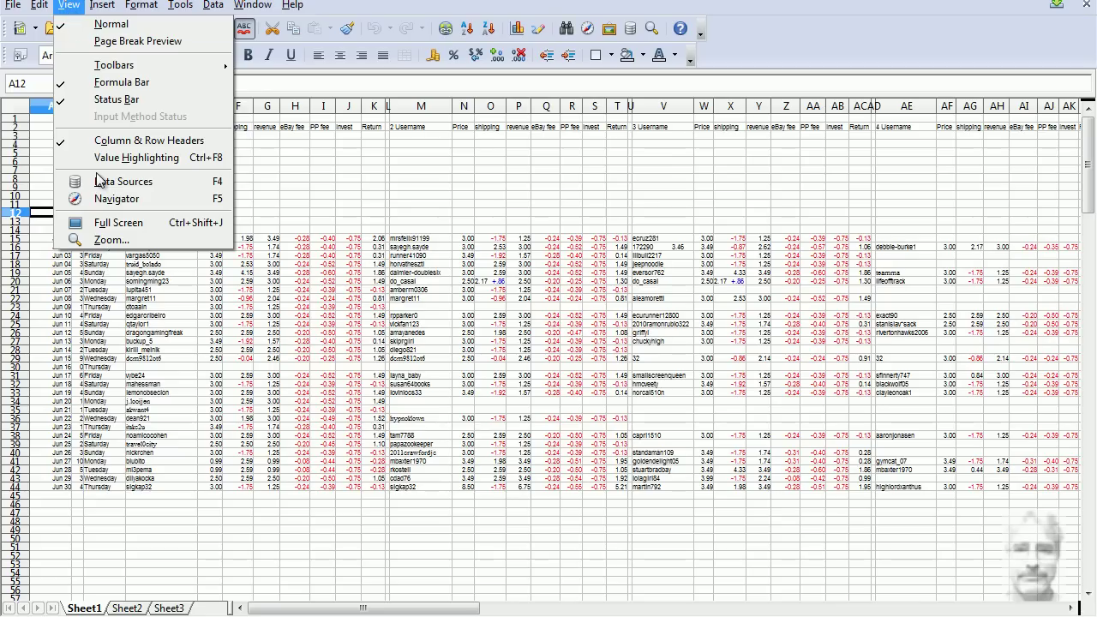
click(100, 241)
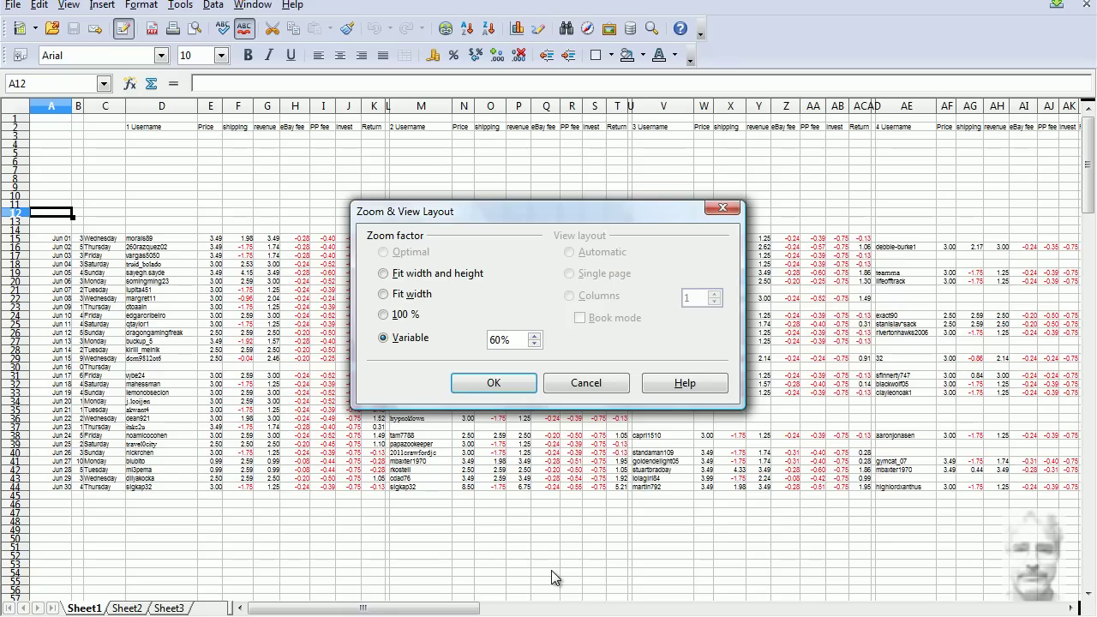
key(BackSpace)
key(Return)
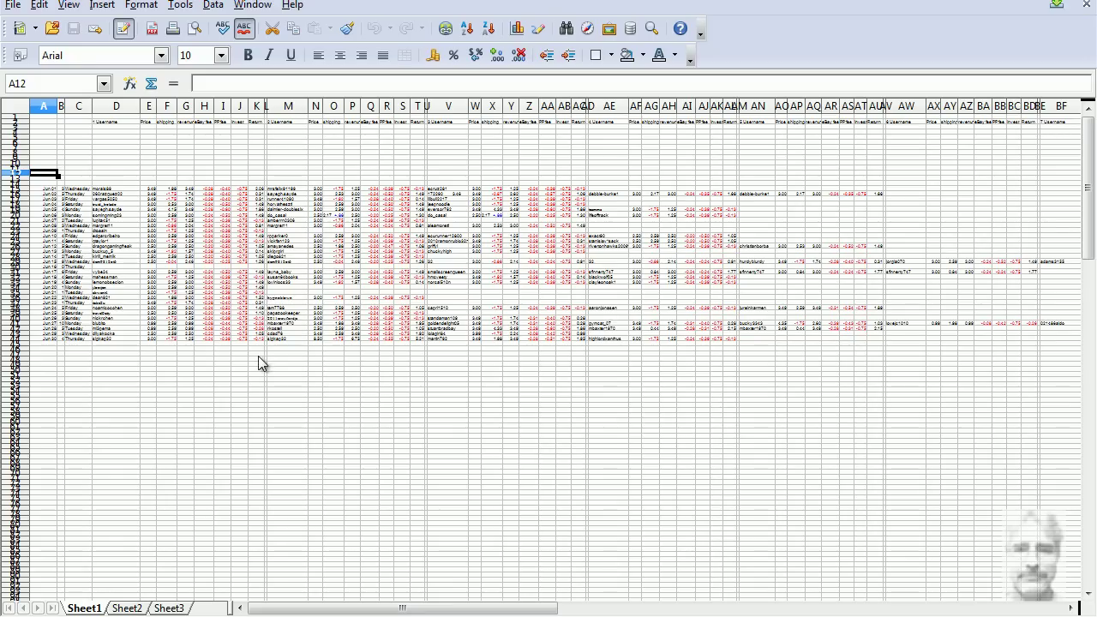
- Set the sheet's zoom factor to 100%
click(78, 7)
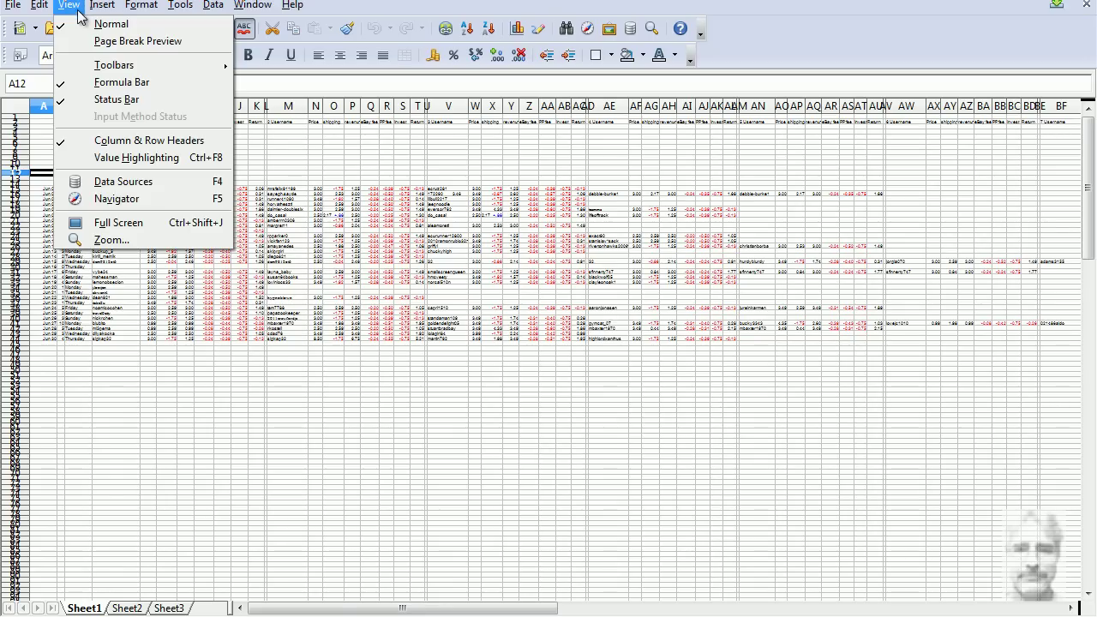
click(104, 239)
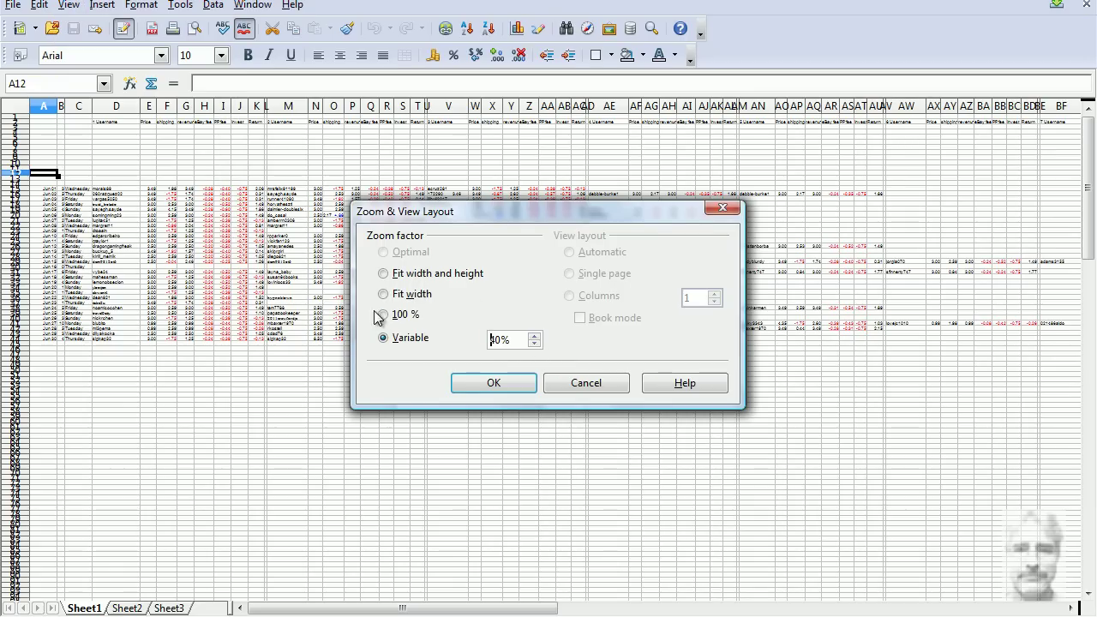
click(383, 315)
click(518, 388)
- Highlight the dates in A15:A44, the weekdays in C15:C44 and the daily counts in B15:B44, one range after another
scroll(527, 396, down, 3)
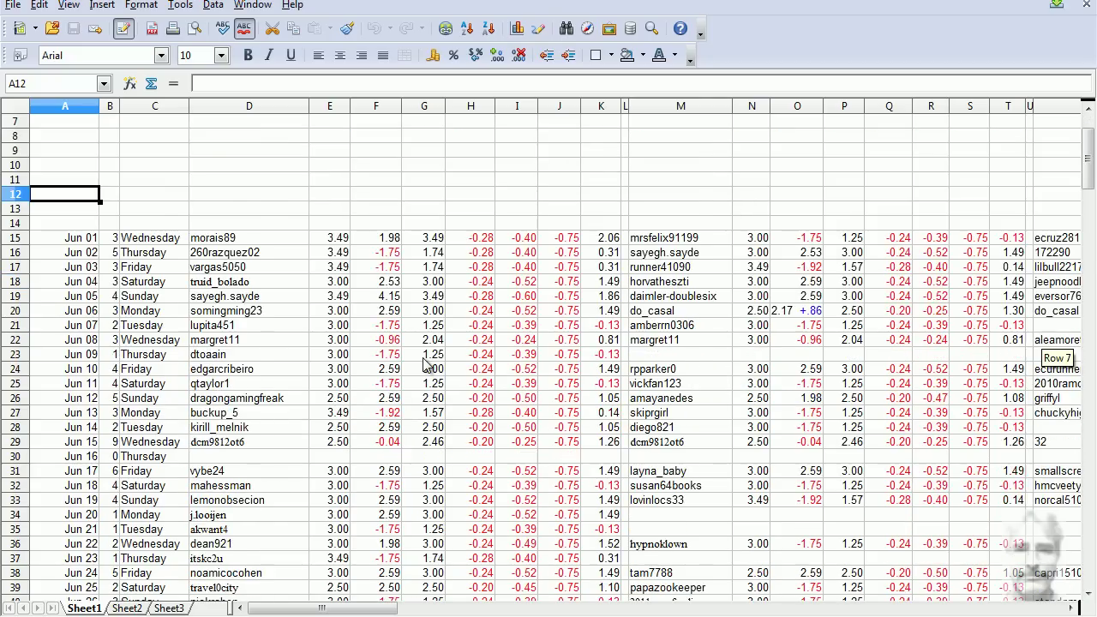
scroll(198, 253, down, 1)
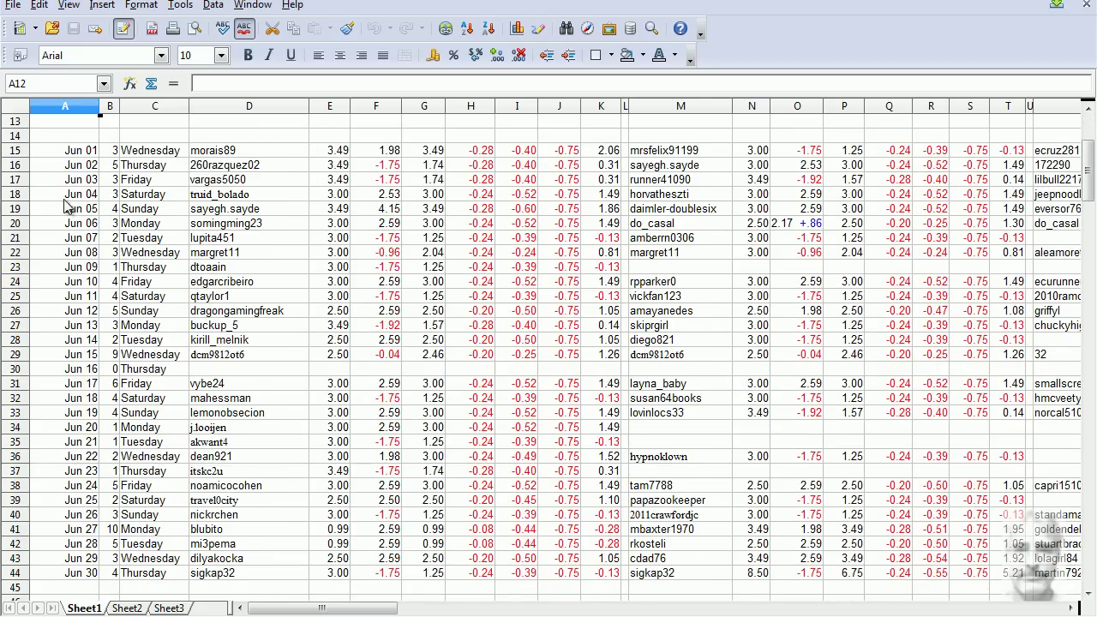
click(82, 154)
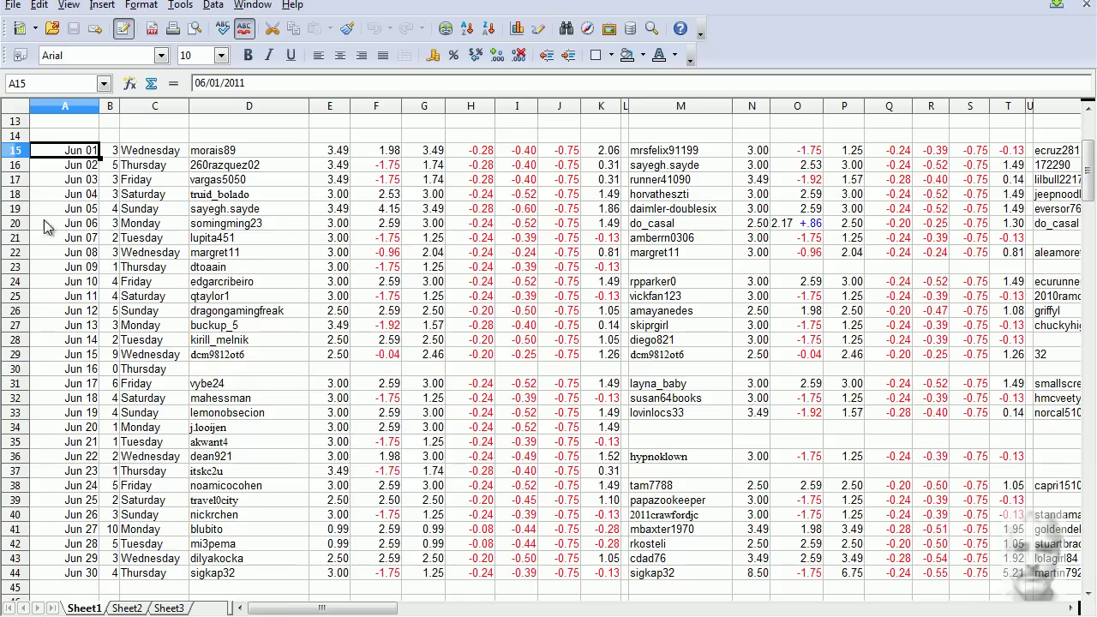
drag(93, 156, 76, 581)
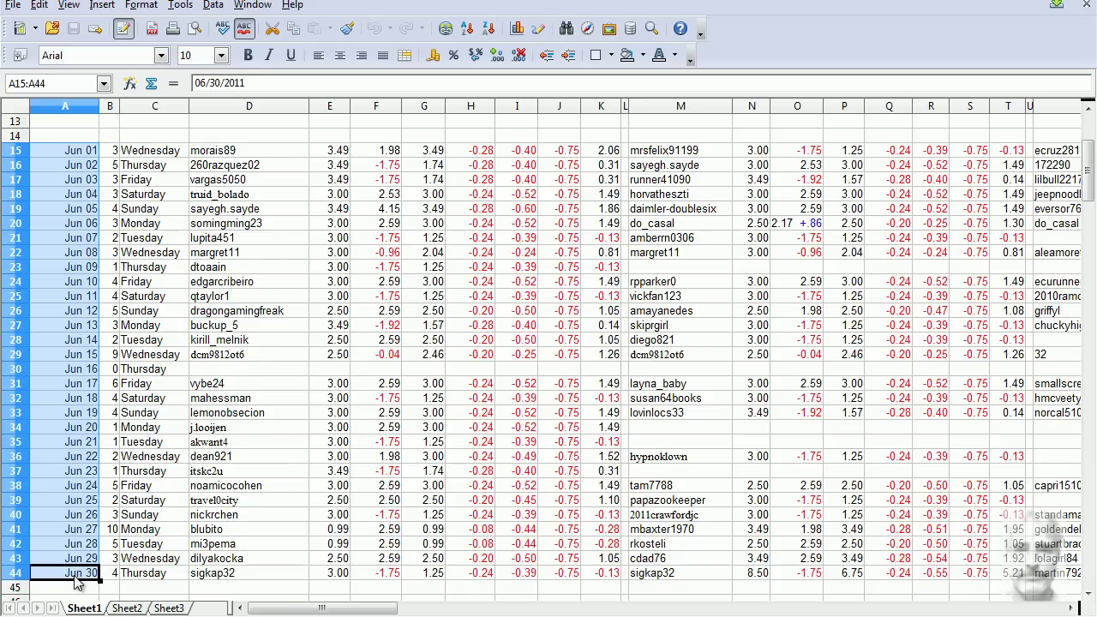
click(163, 155)
drag(188, 159, 162, 579)
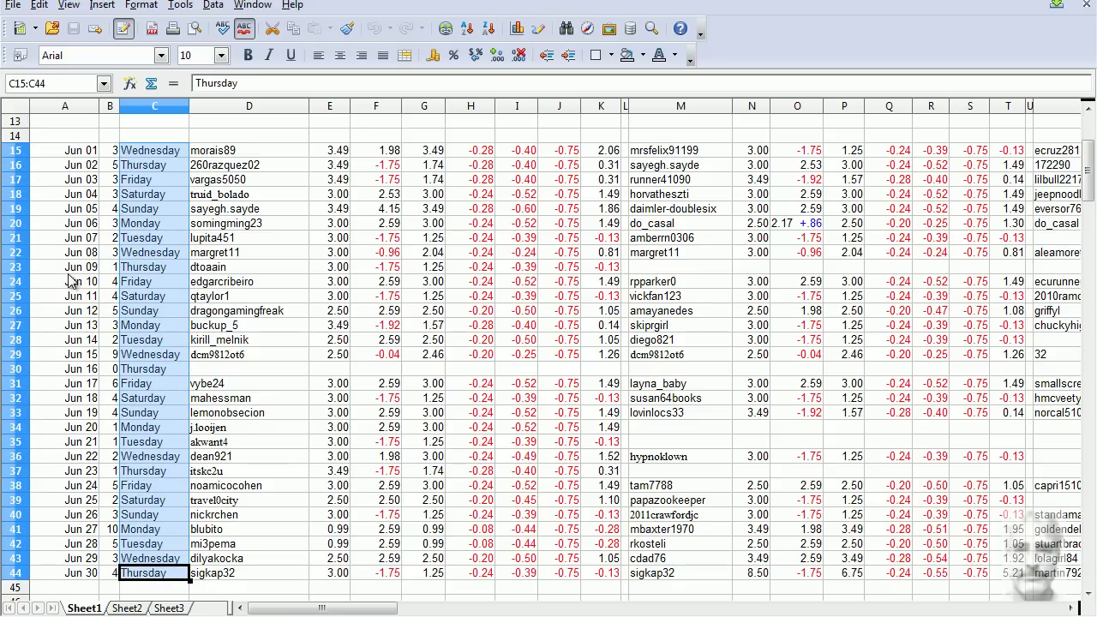
click(118, 151)
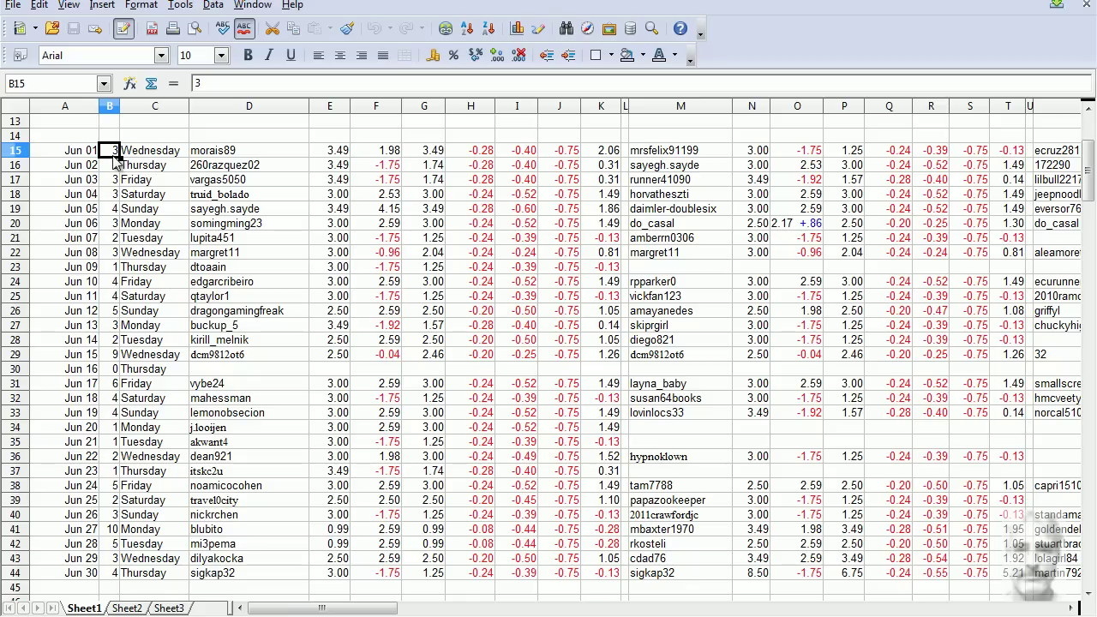
drag(114, 159, 113, 576)
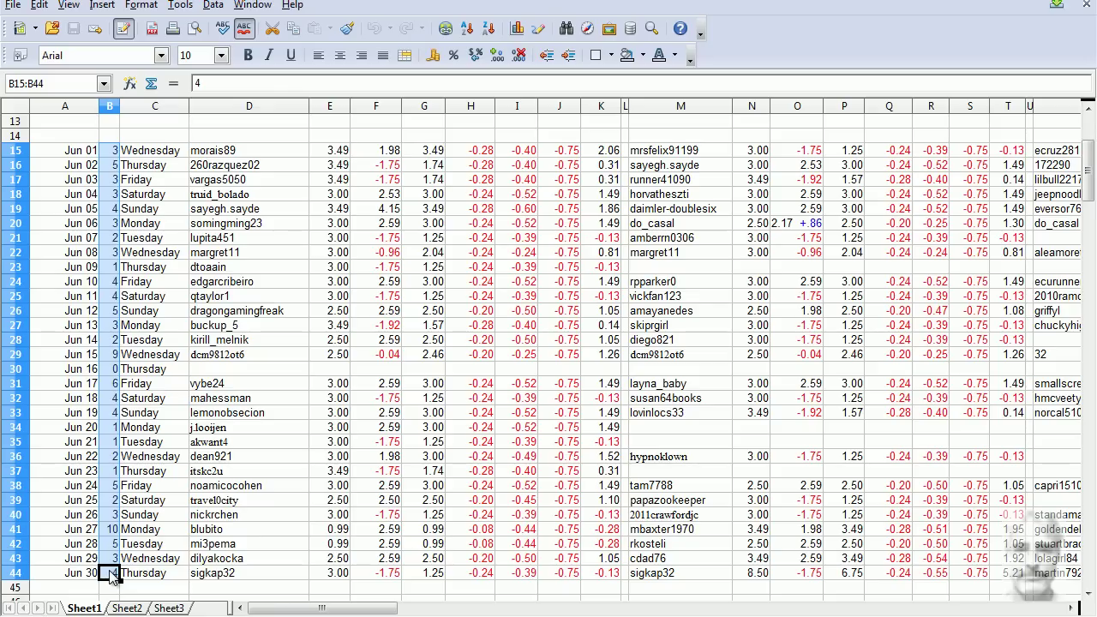
- Highlight the first, second and third sale records of Jun 01 across row 15, one after another
click(154, 155)
click(112, 157)
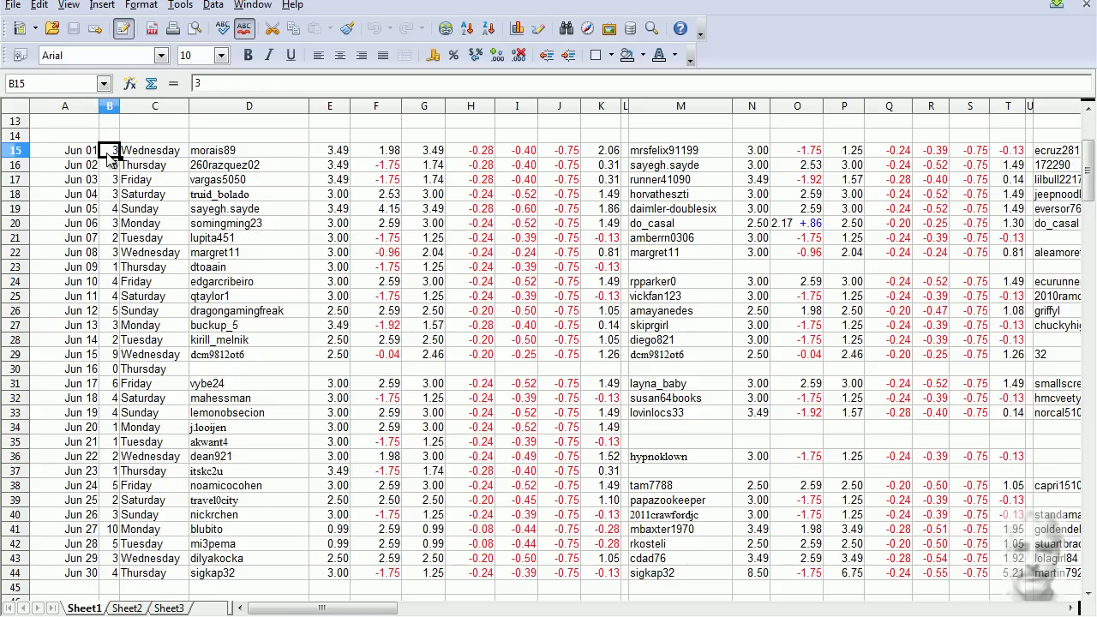
drag(131, 159, 606, 151)
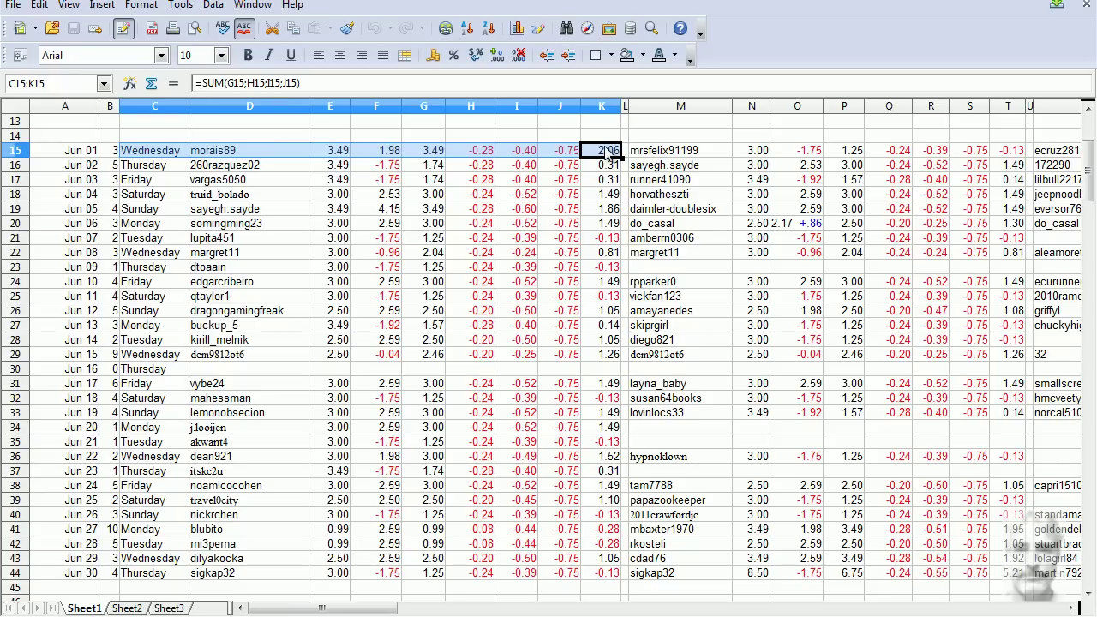
click(663, 152)
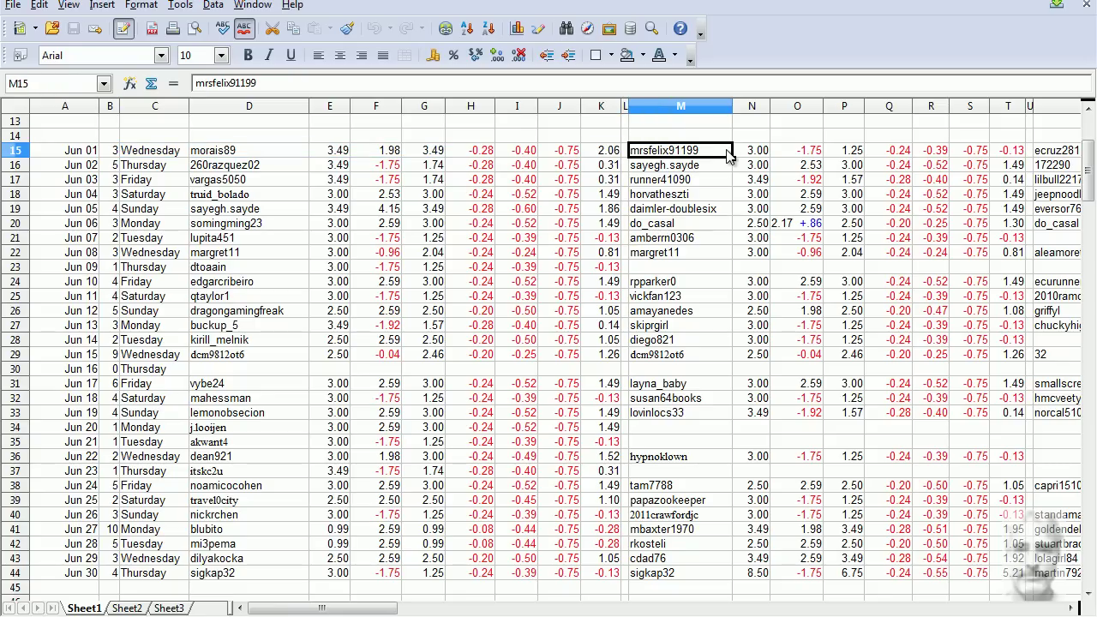
drag(727, 155, 1032, 153)
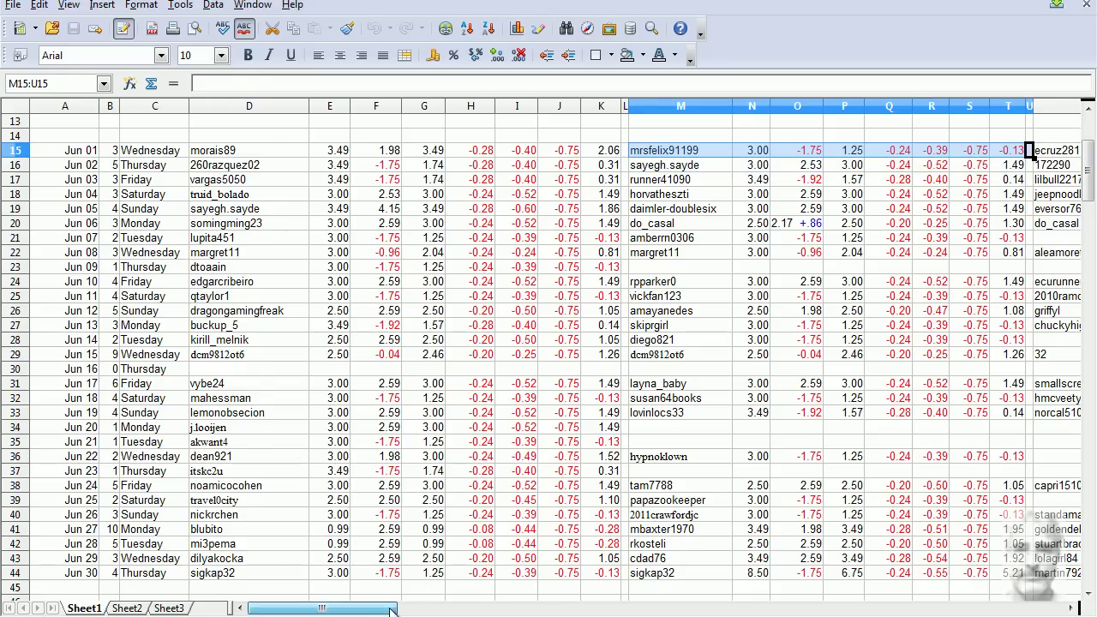
drag(394, 609, 467, 609)
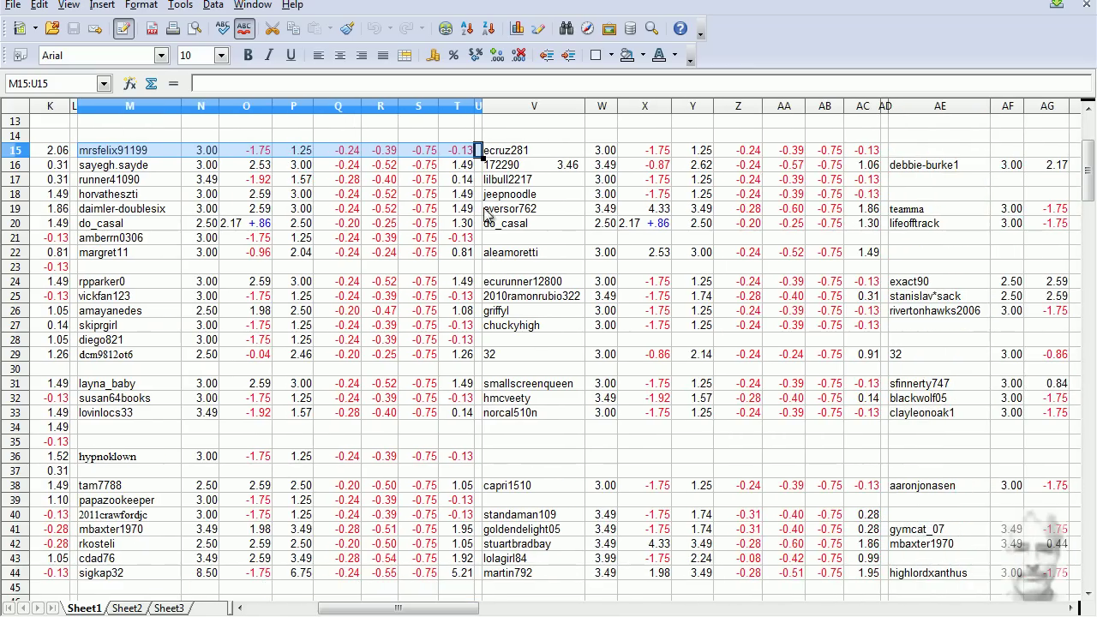
click(512, 157)
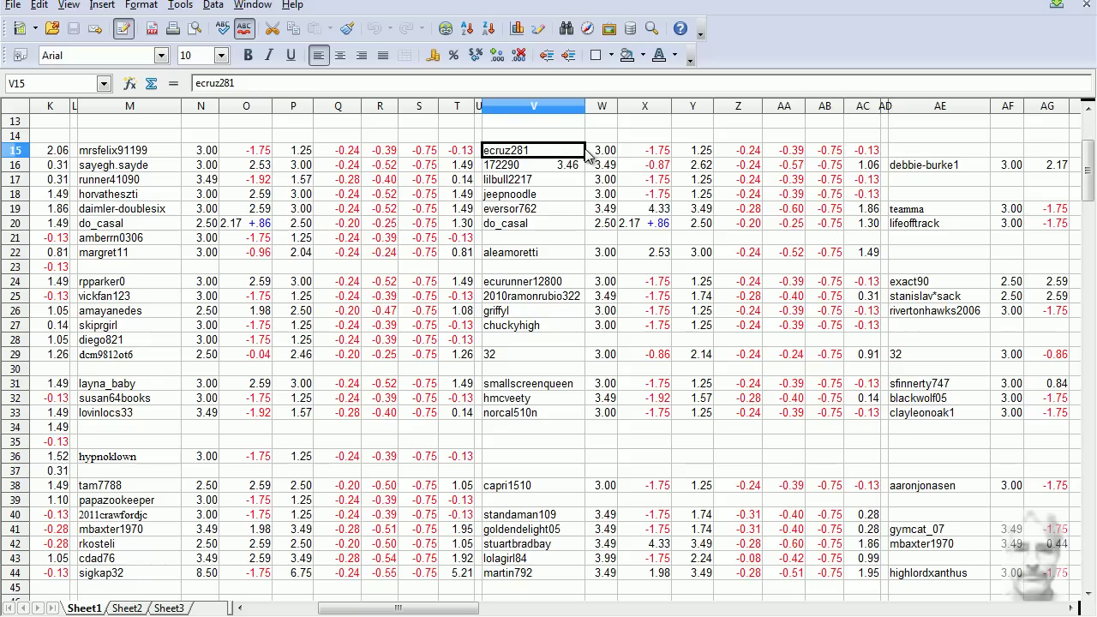
drag(588, 154, 858, 163)
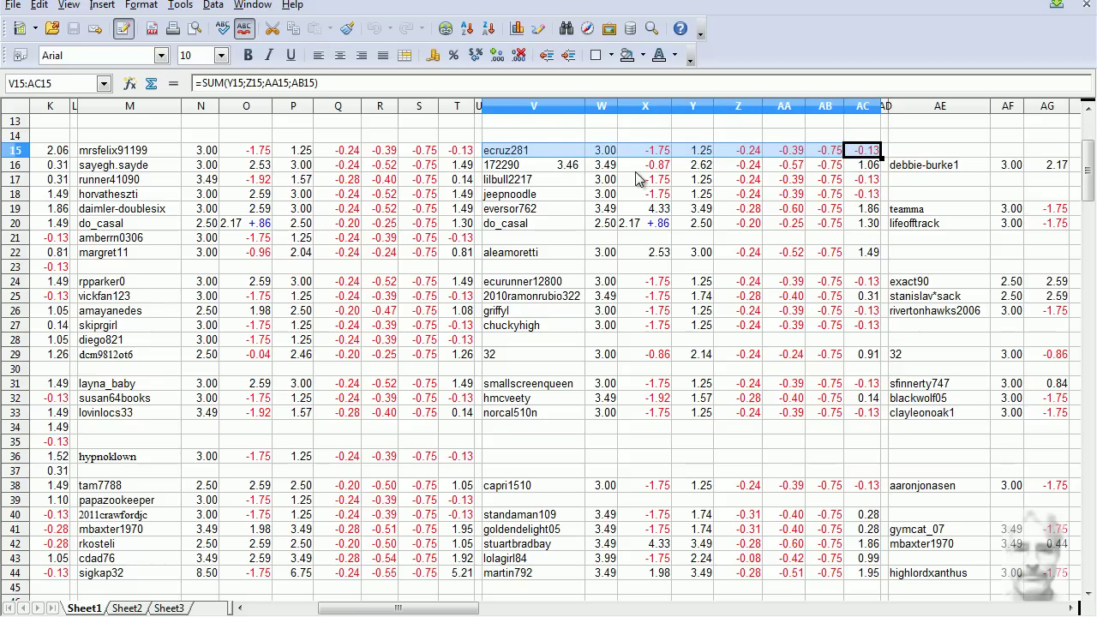
- Review the third sale block's Username, Price, shipping and revenue headers in row 2, including the revenue formula in Y15
scroll(646, 194, up, 4)
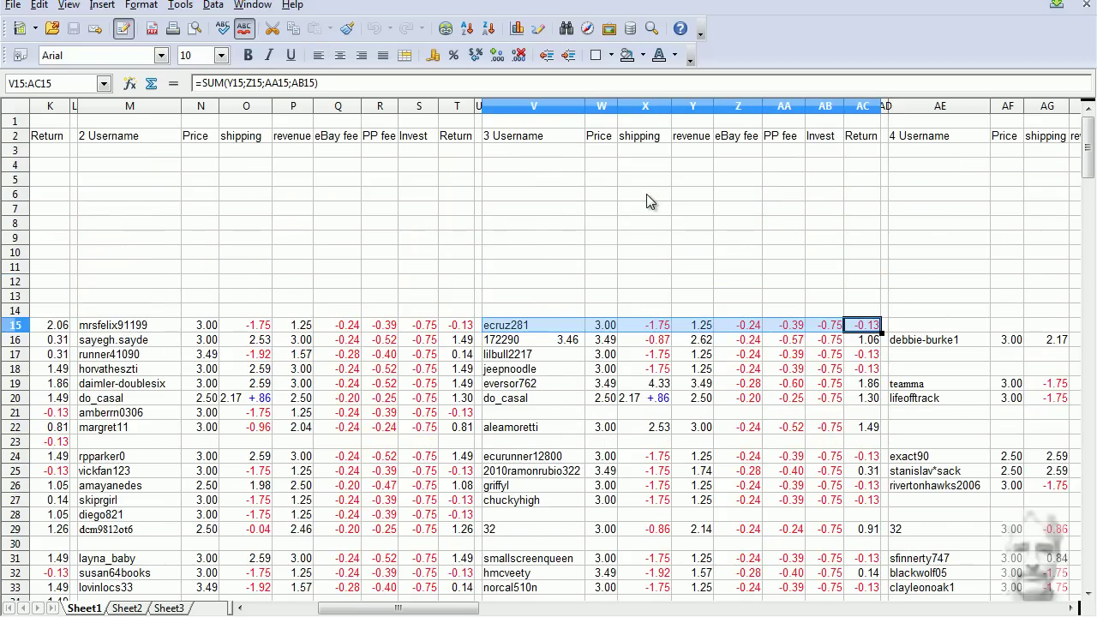
click(536, 138)
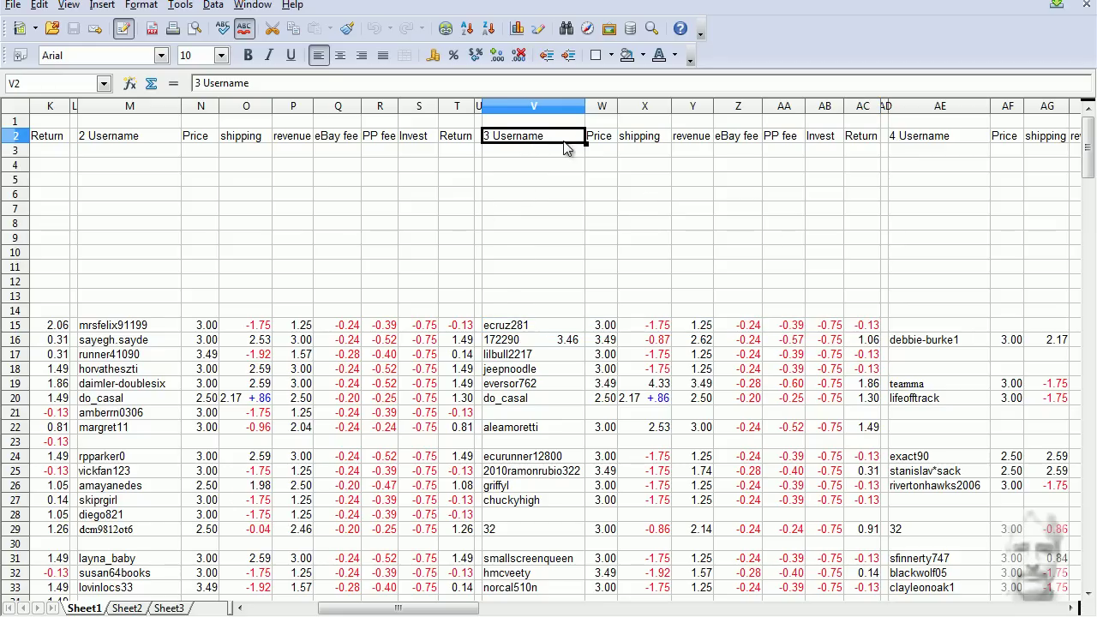
click(599, 142)
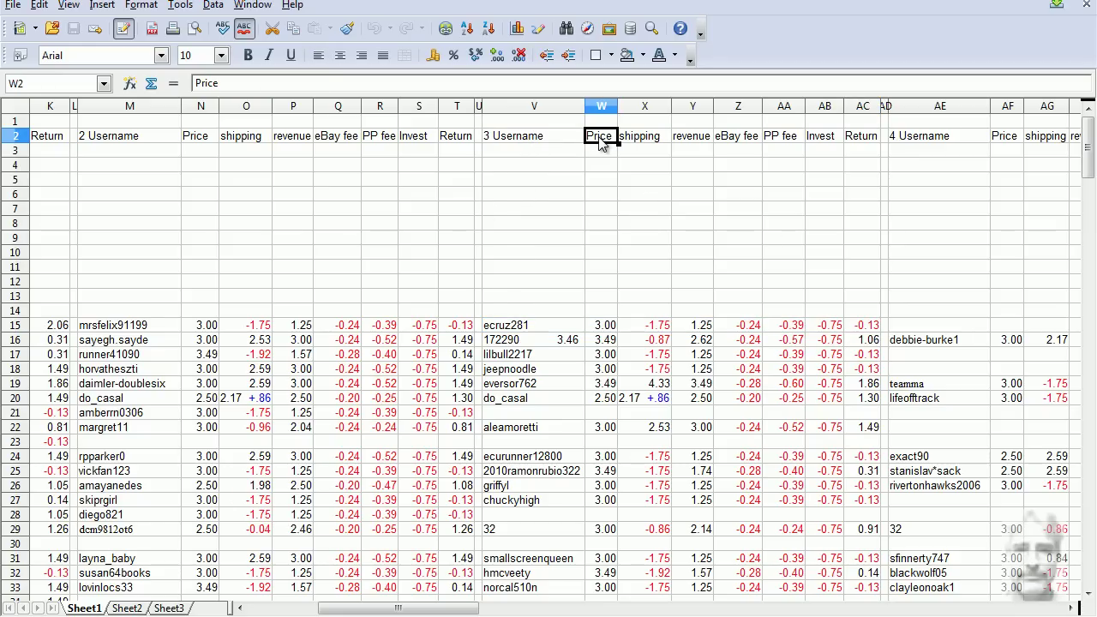
click(652, 141)
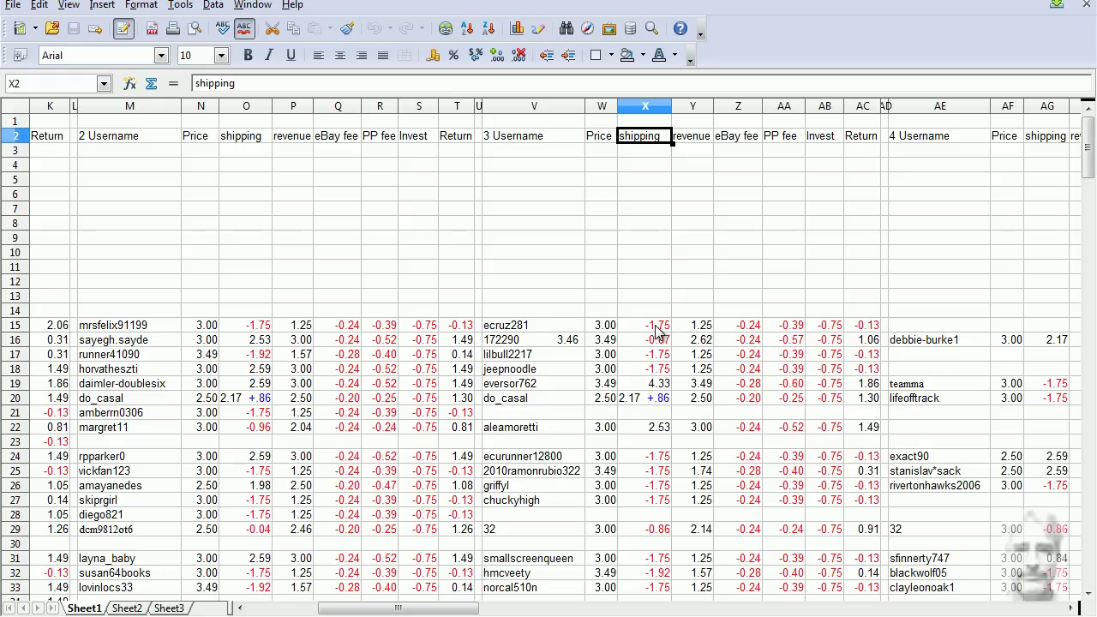
click(700, 332)
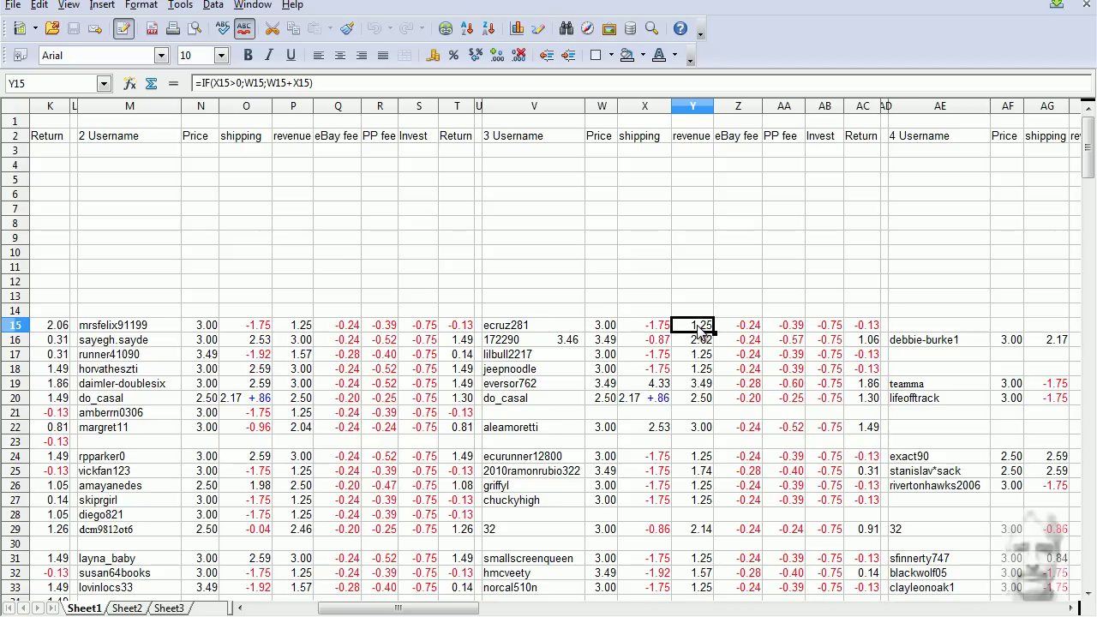
click(699, 144)
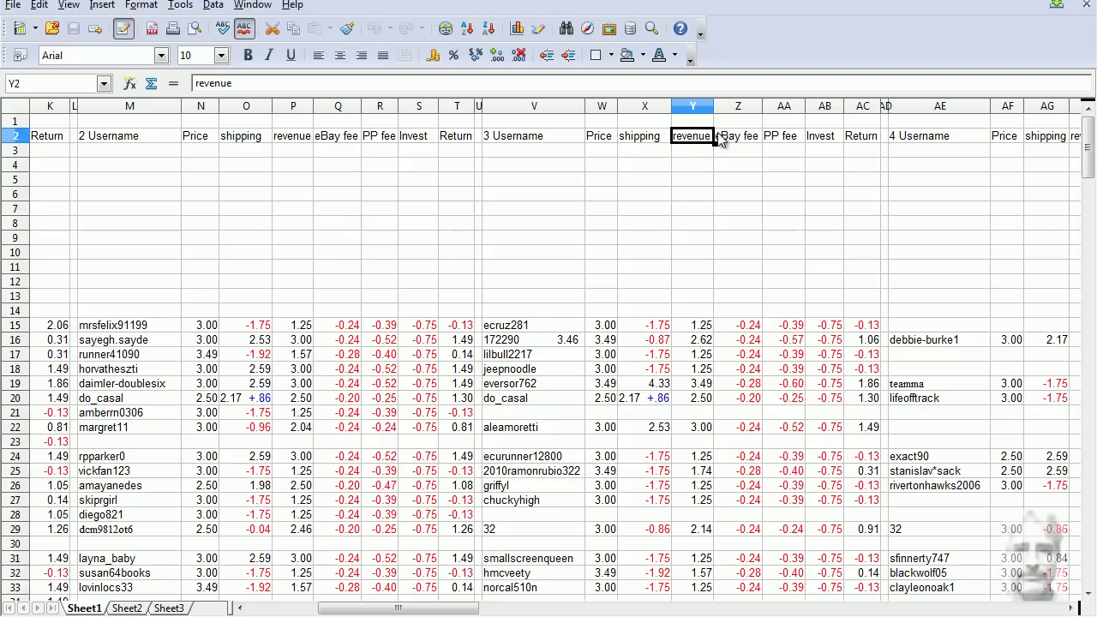
- Review the third sale block's eBay fee, PP fee, Invest and Return headers, along with the matching cells AA15 to AC15
click(748, 140)
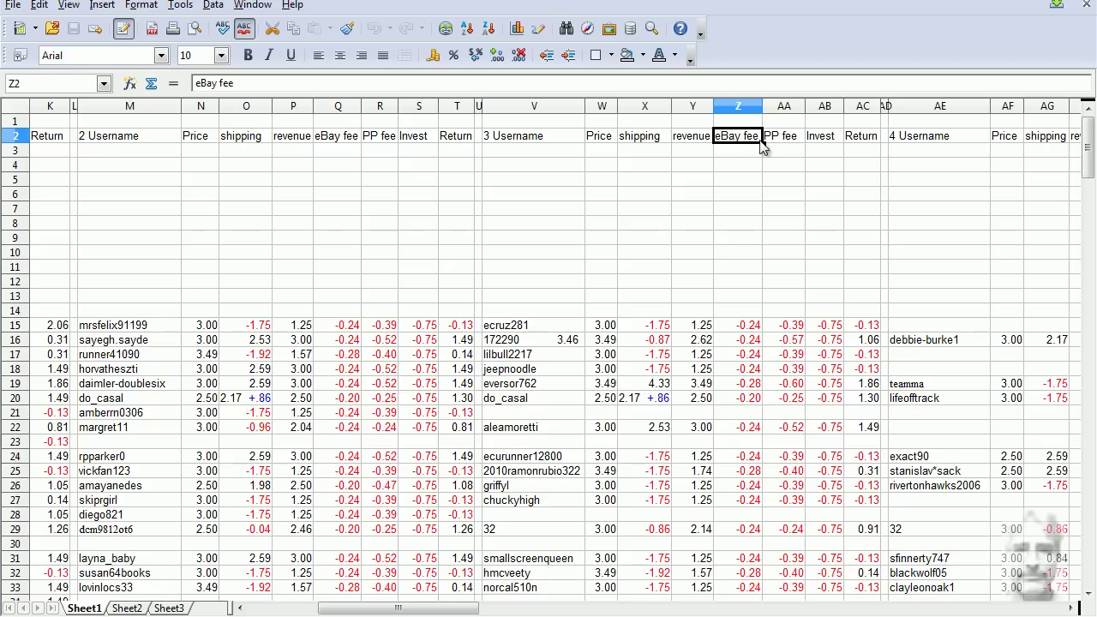
click(790, 141)
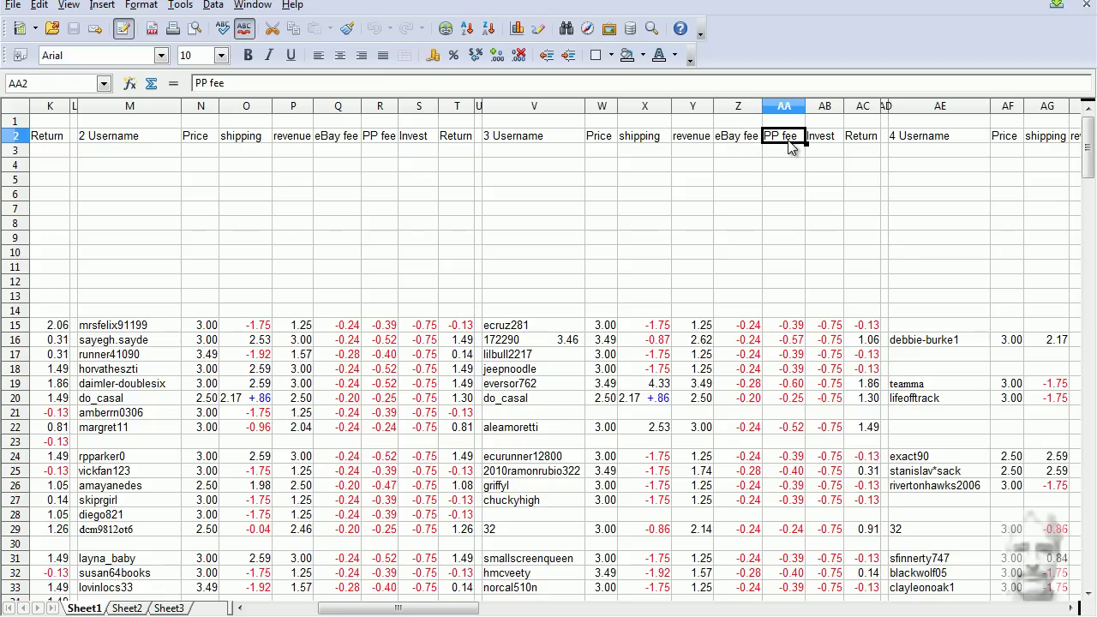
click(794, 327)
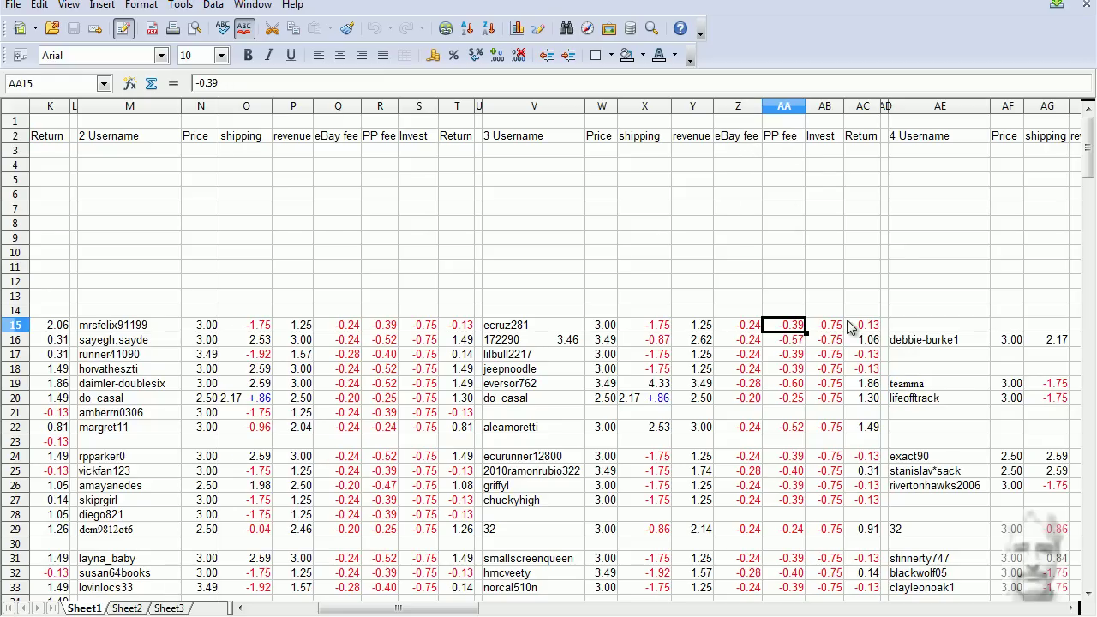
click(829, 140)
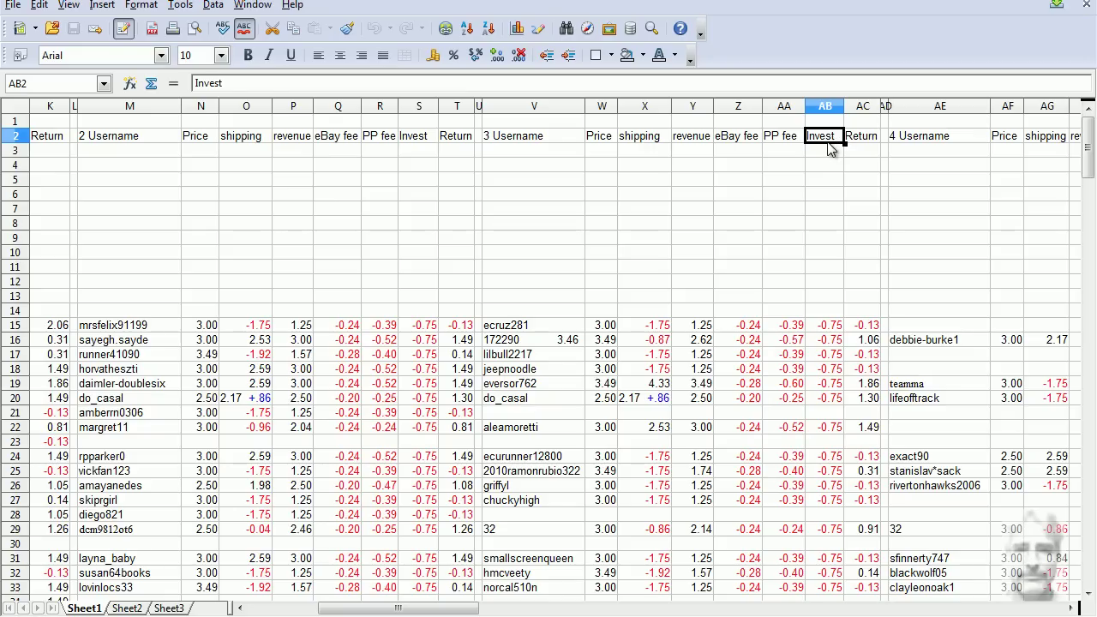
click(831, 330)
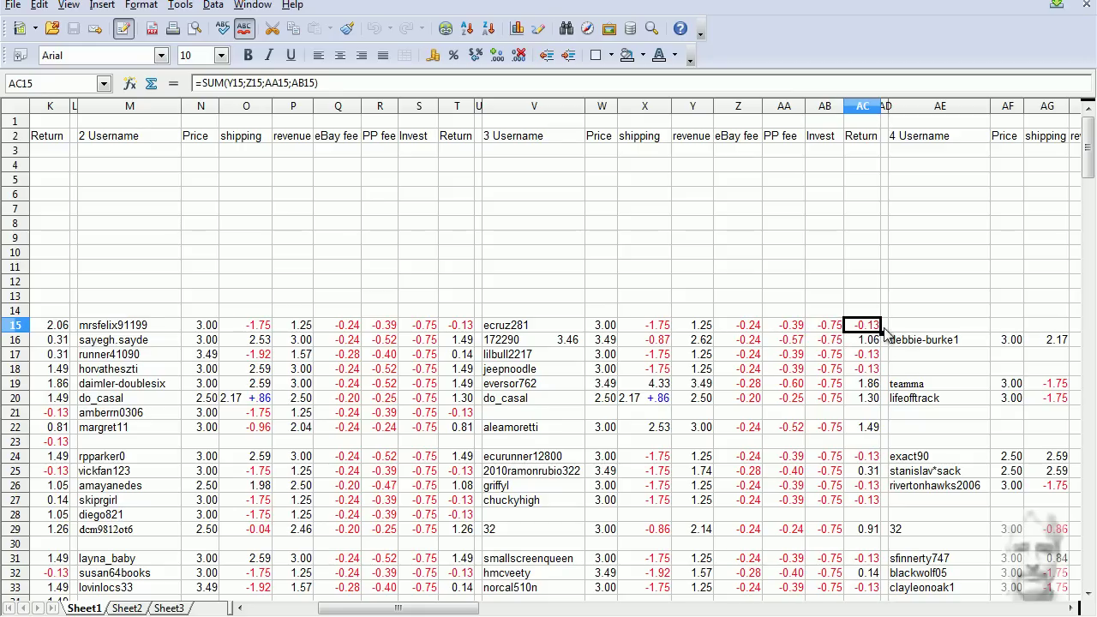
click(860, 139)
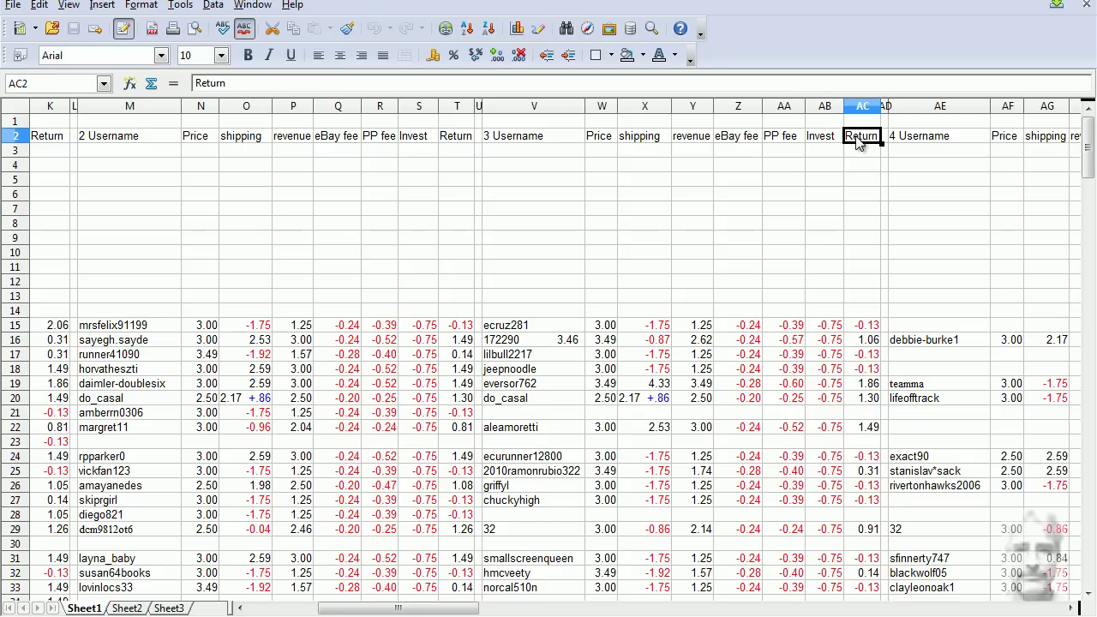
- Inspect the Return formulas of the third sale block in AC16 through AC20, one cell at a time
click(868, 344)
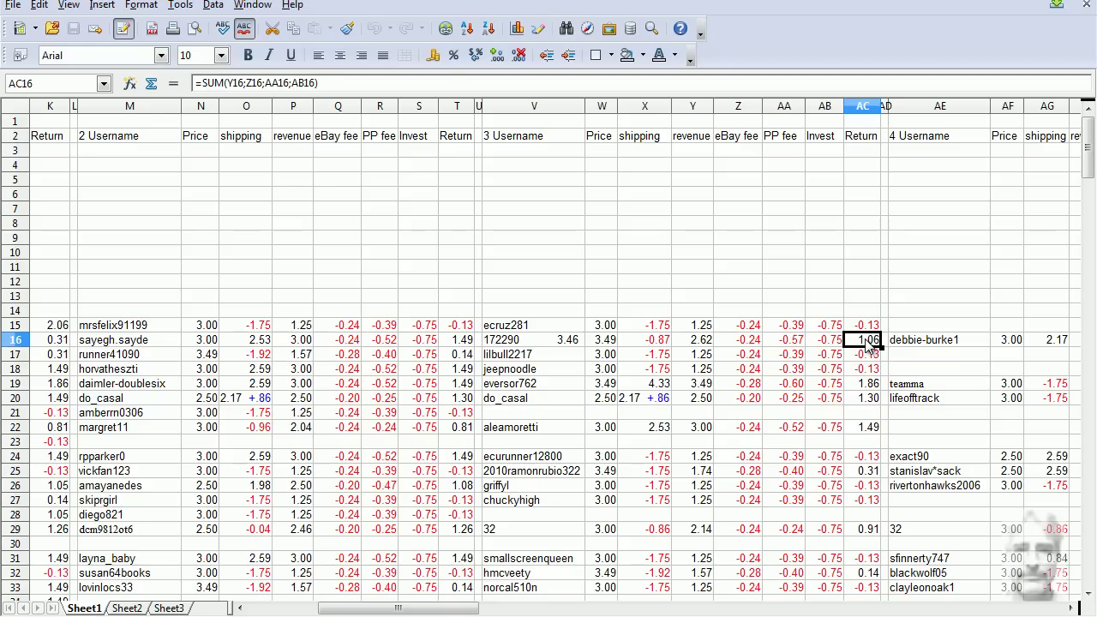
click(869, 354)
click(872, 368)
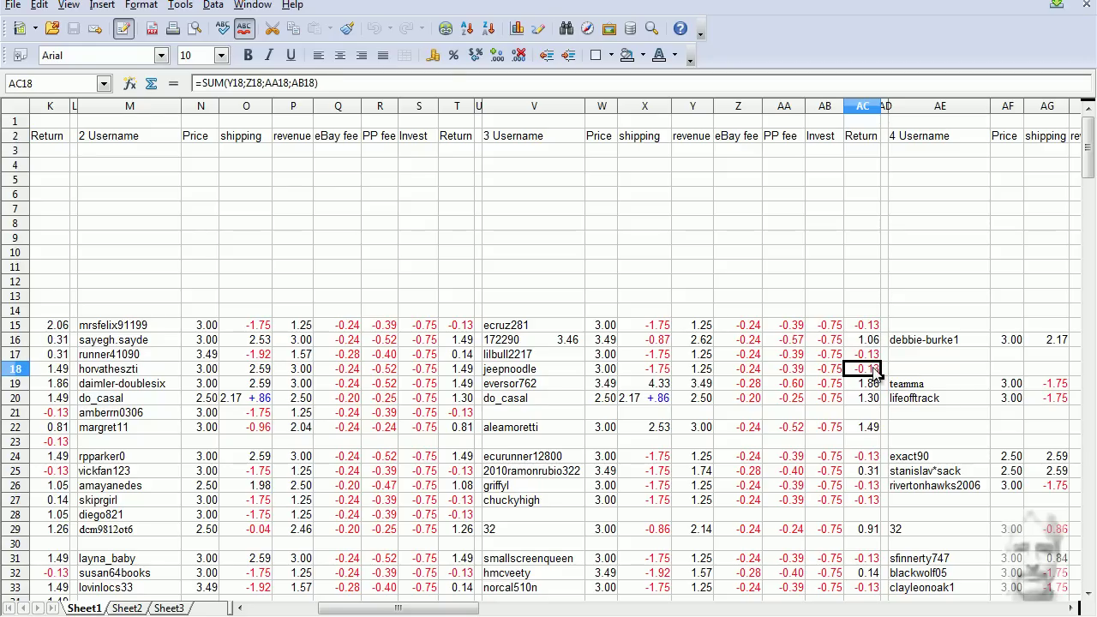
click(878, 386)
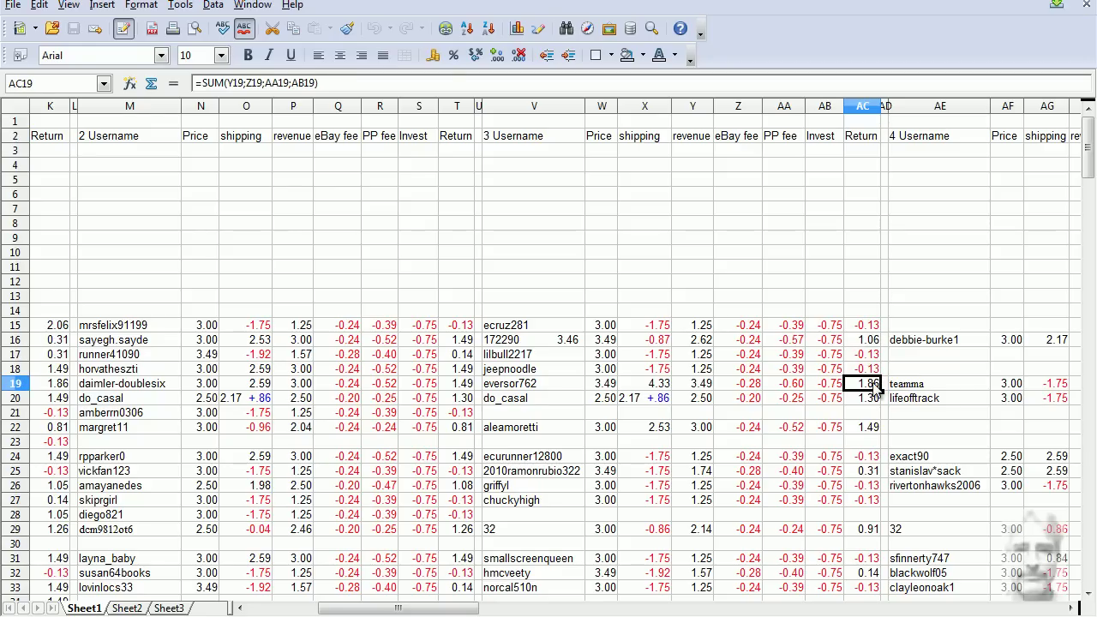
click(875, 403)
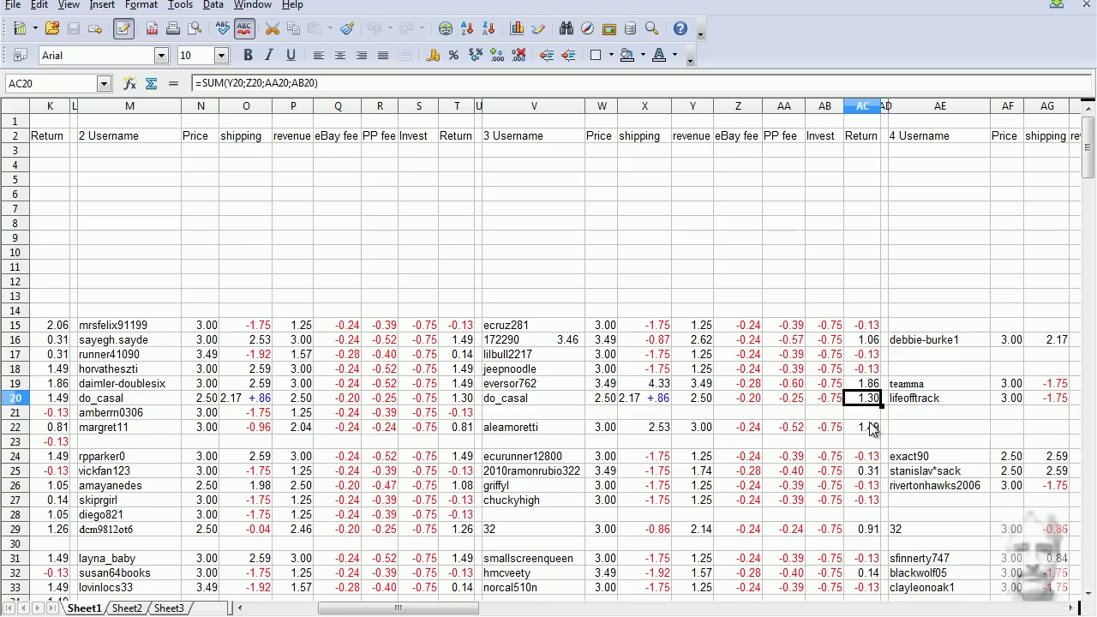
- Inspect the Return formulas in AC22 and AC24 and look over the third sale block's rows through Jun 30
click(873, 428)
click(873, 458)
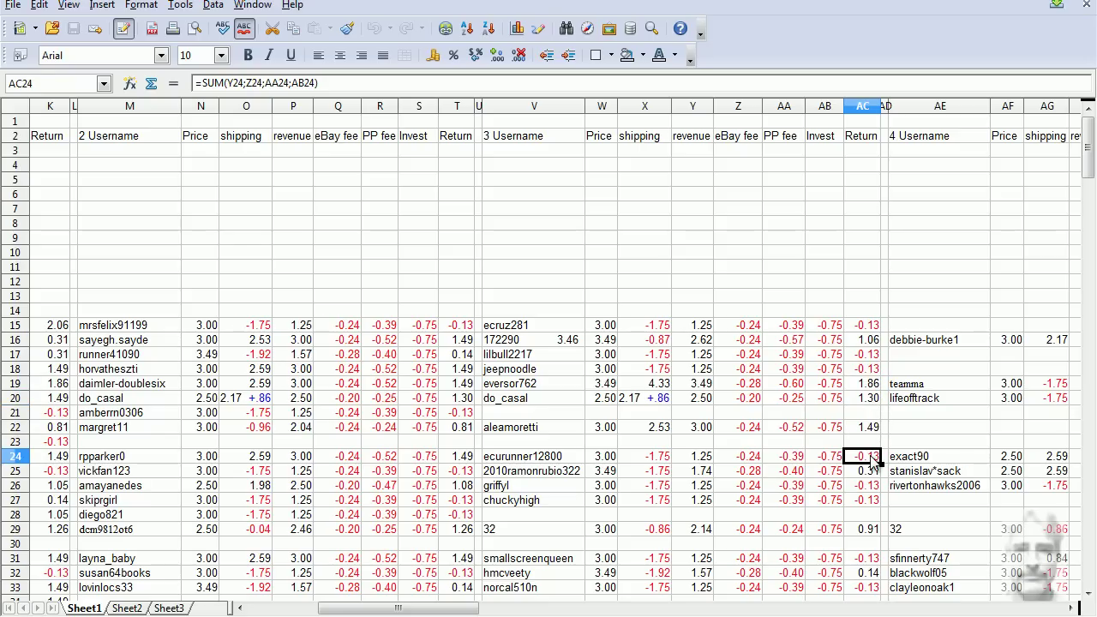
scroll(867, 428, down, 4)
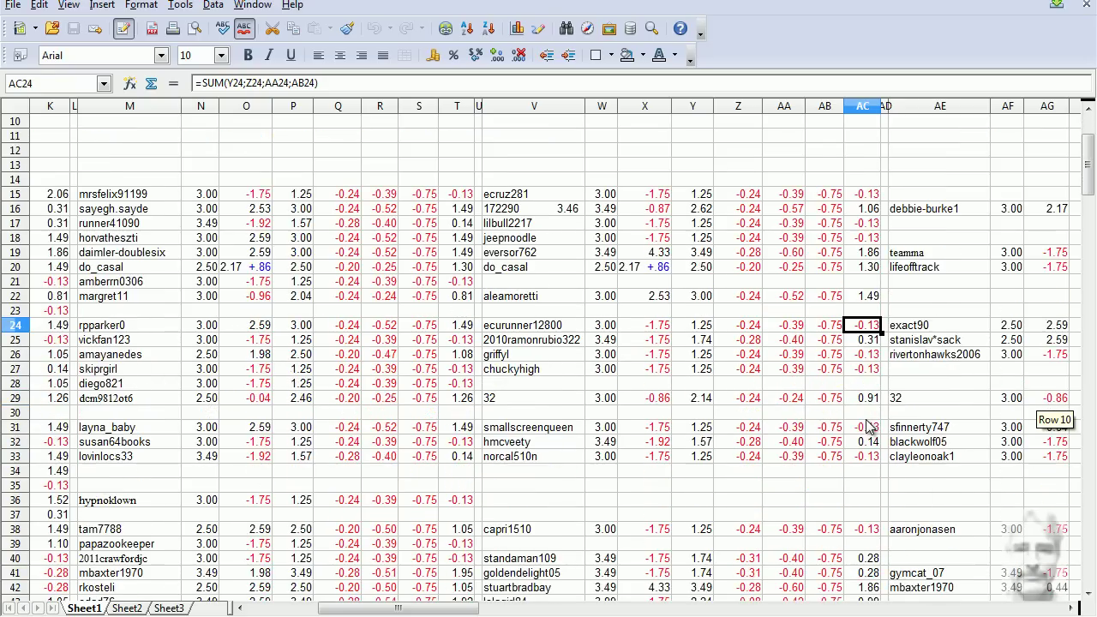
scroll(869, 420, down, 1)
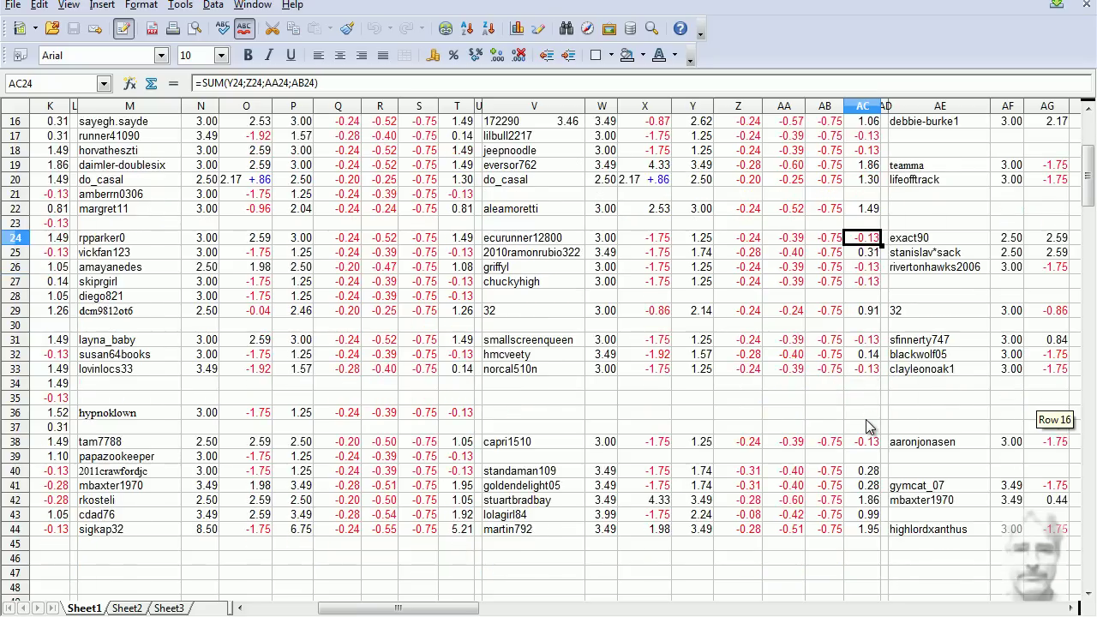
scroll(869, 421, up, 1)
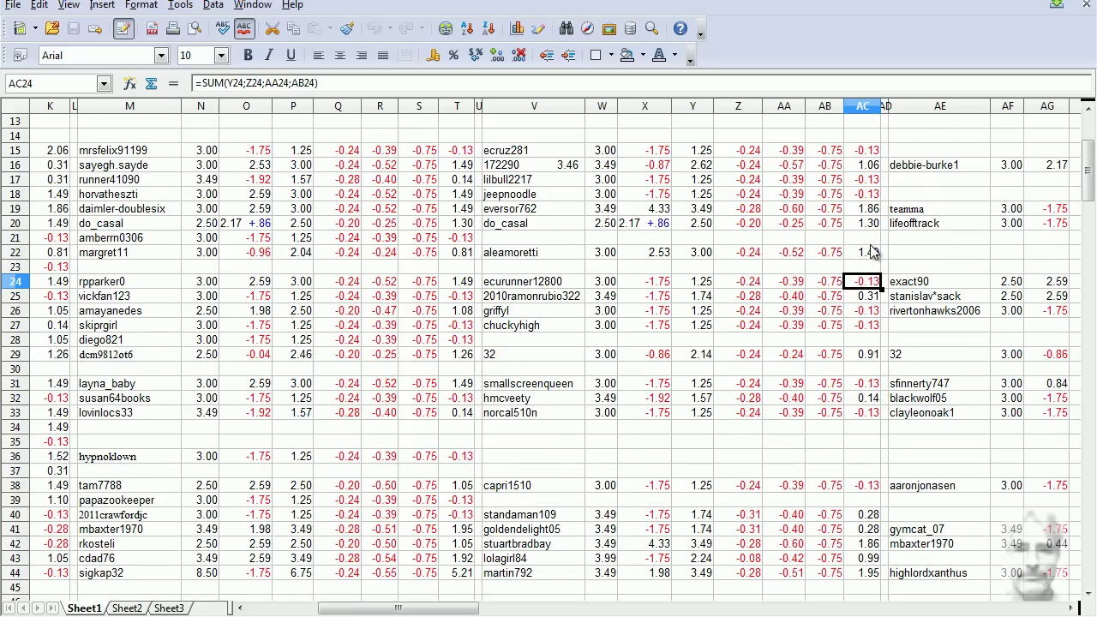
- Compare the Return formula in AC15 with the shipping amounts in X16 and X29 of the third sale block
click(868, 151)
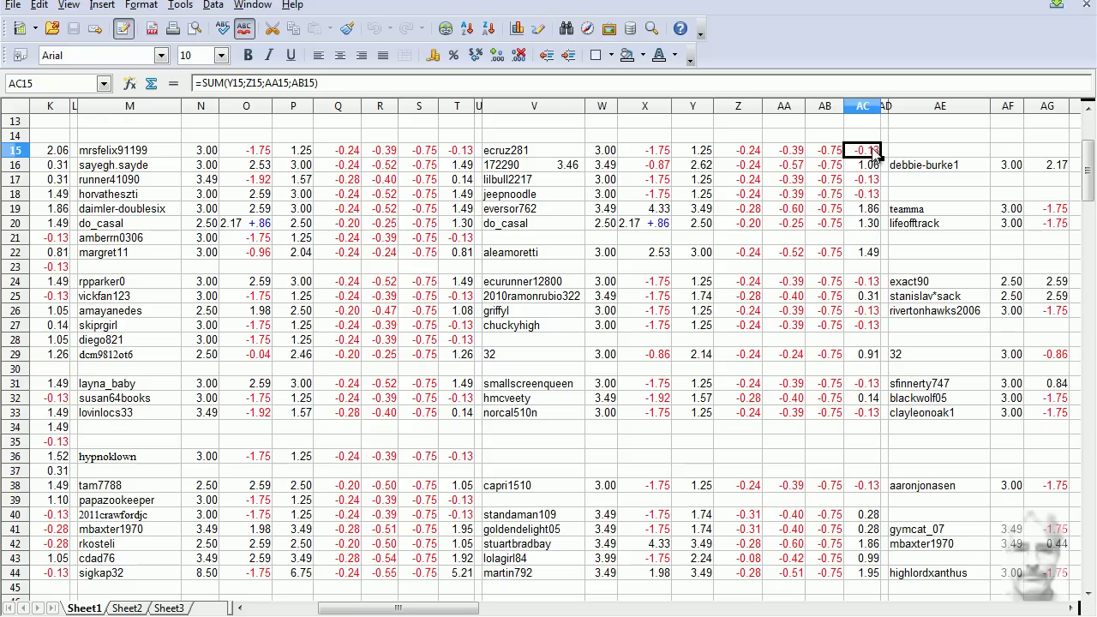
click(645, 165)
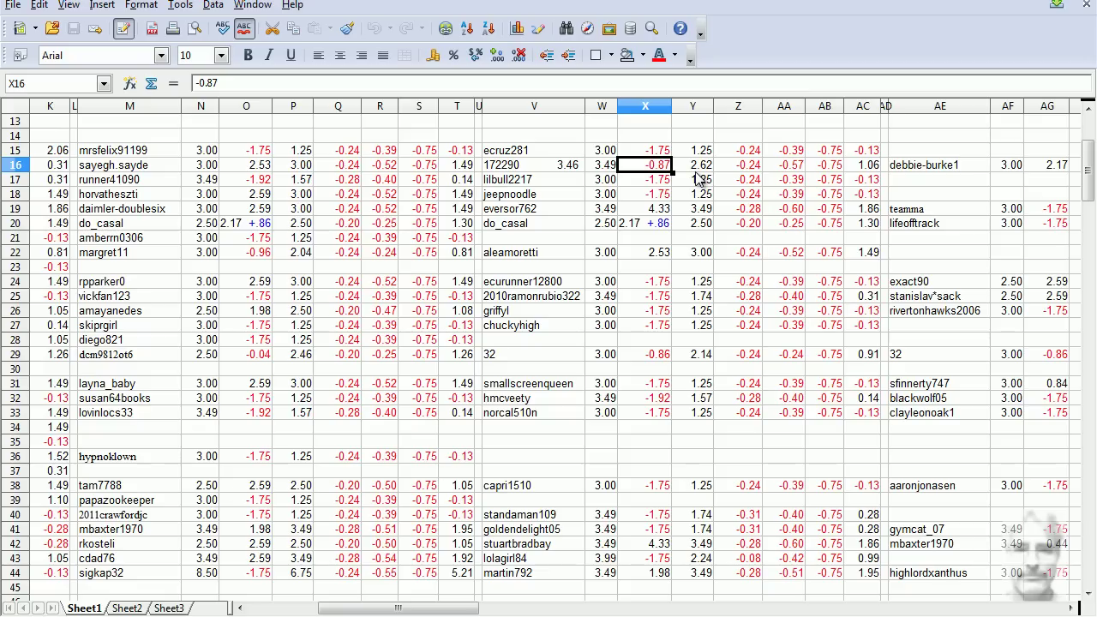
click(865, 151)
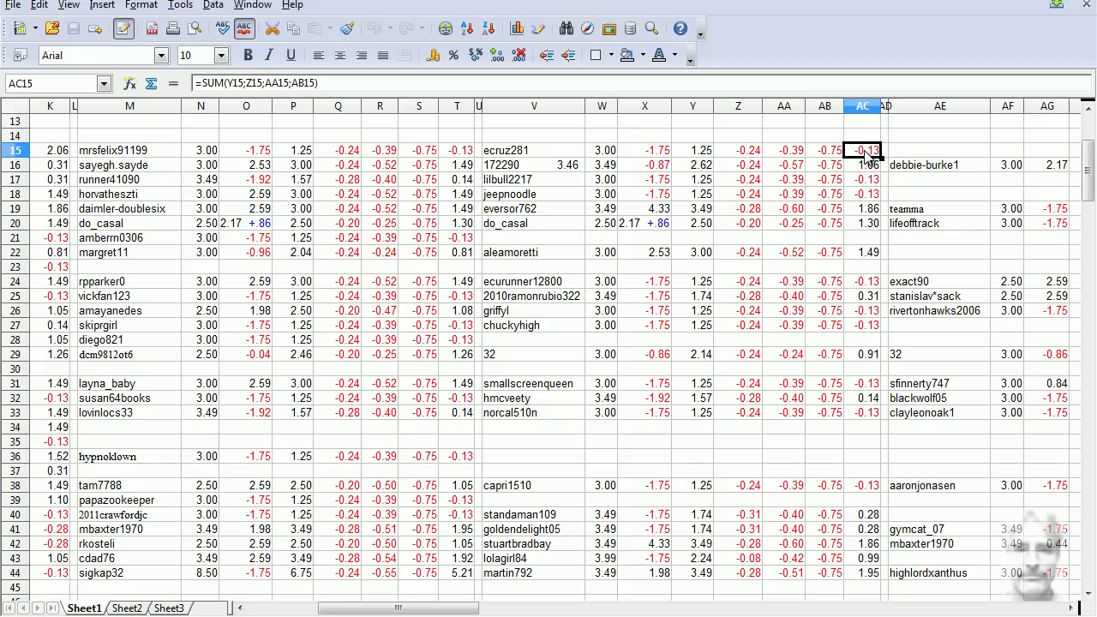
click(645, 354)
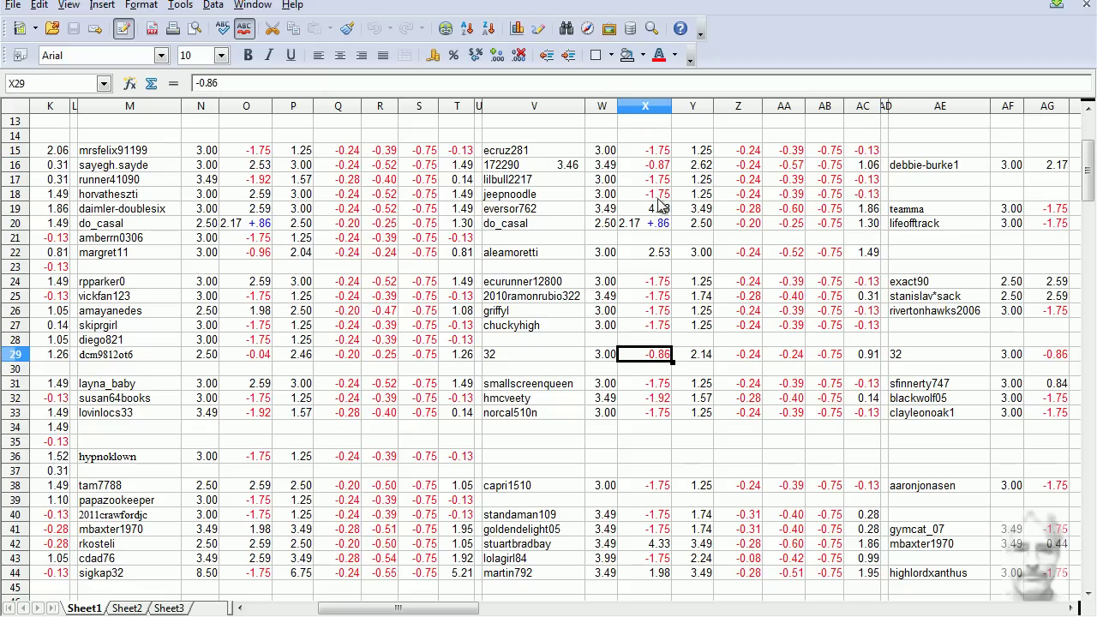
- Review the shipping amounts in X24 to X27, the prices in W27, W26 and W24, and the Return formula in AC24
click(666, 281)
click(668, 300)
click(667, 313)
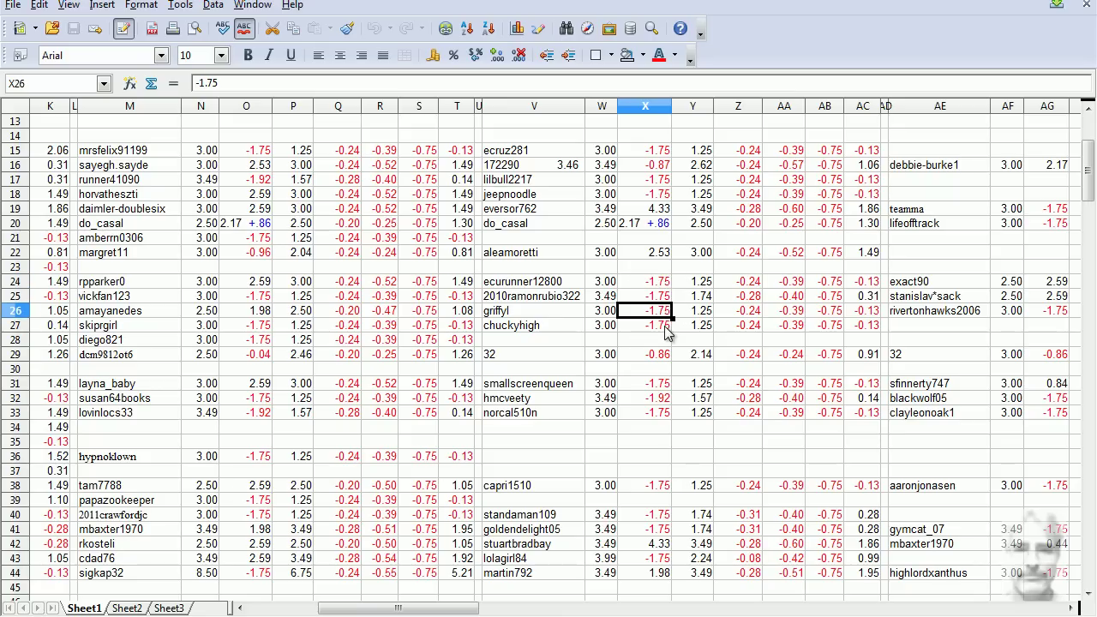
click(668, 327)
click(611, 326)
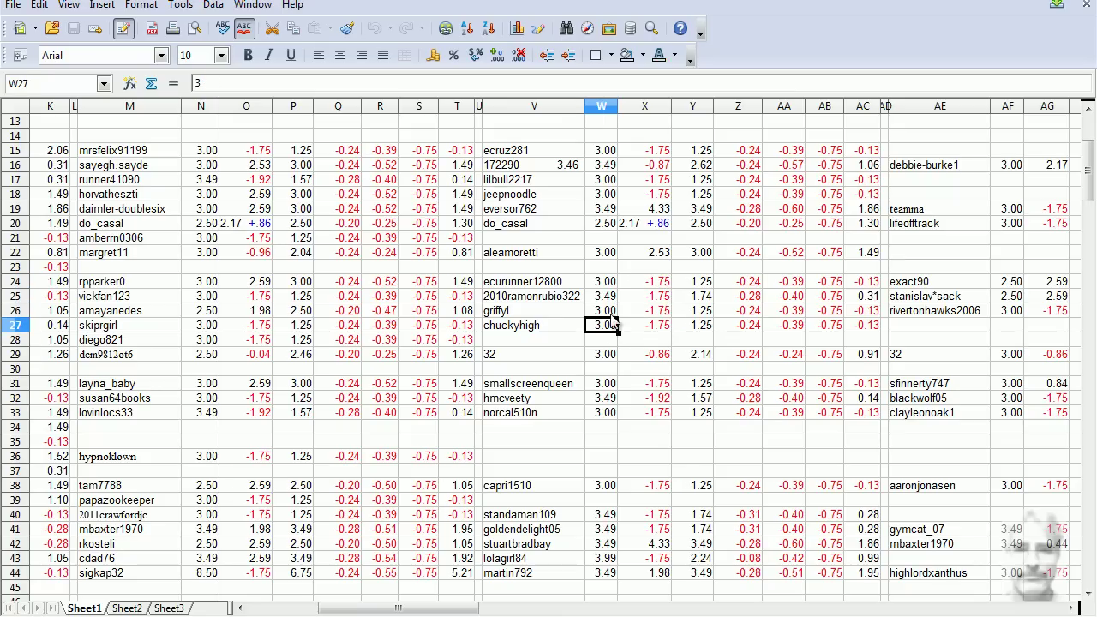
click(611, 311)
click(612, 283)
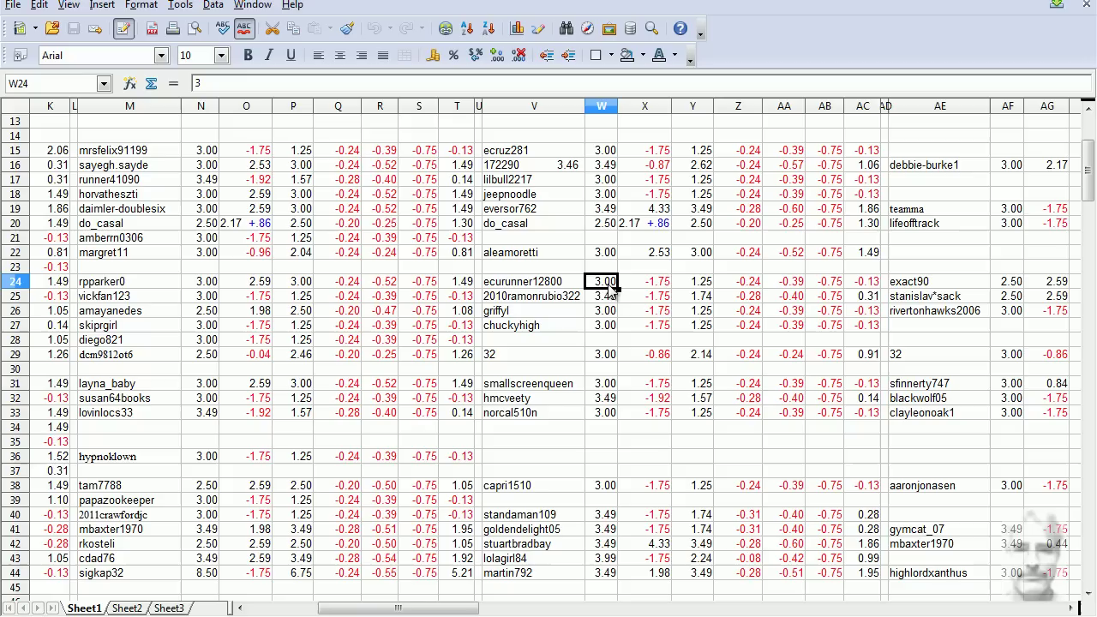
click(872, 286)
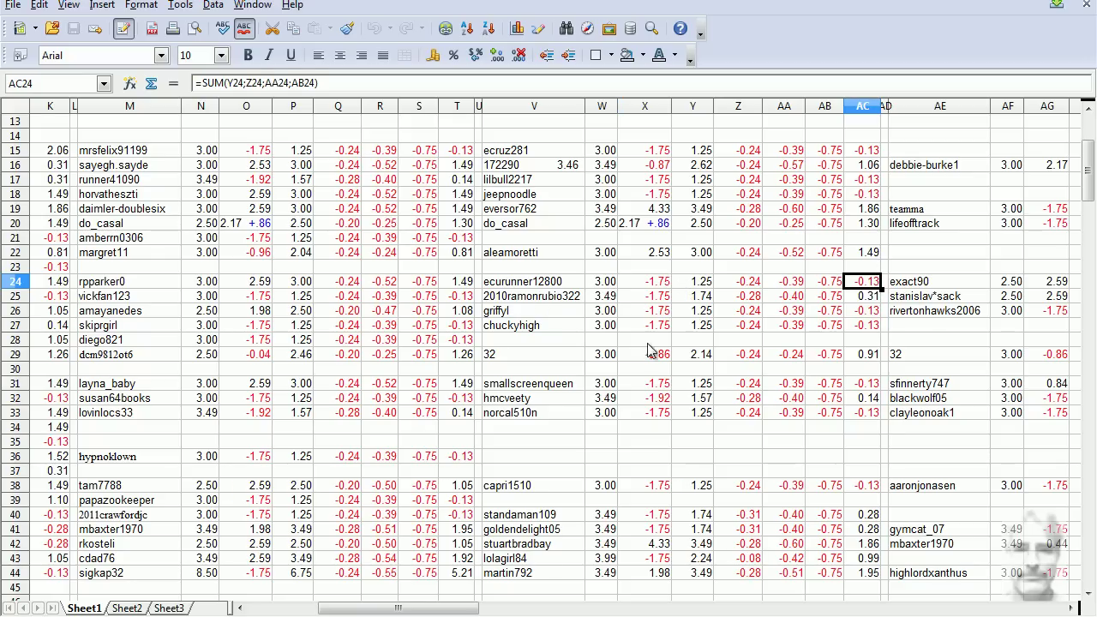
- Examine the per-block totals in rows 97 to 103 from the first sale block onward, highlighting M93:T94 above the second block's totals
drag(426, 610, 349, 610)
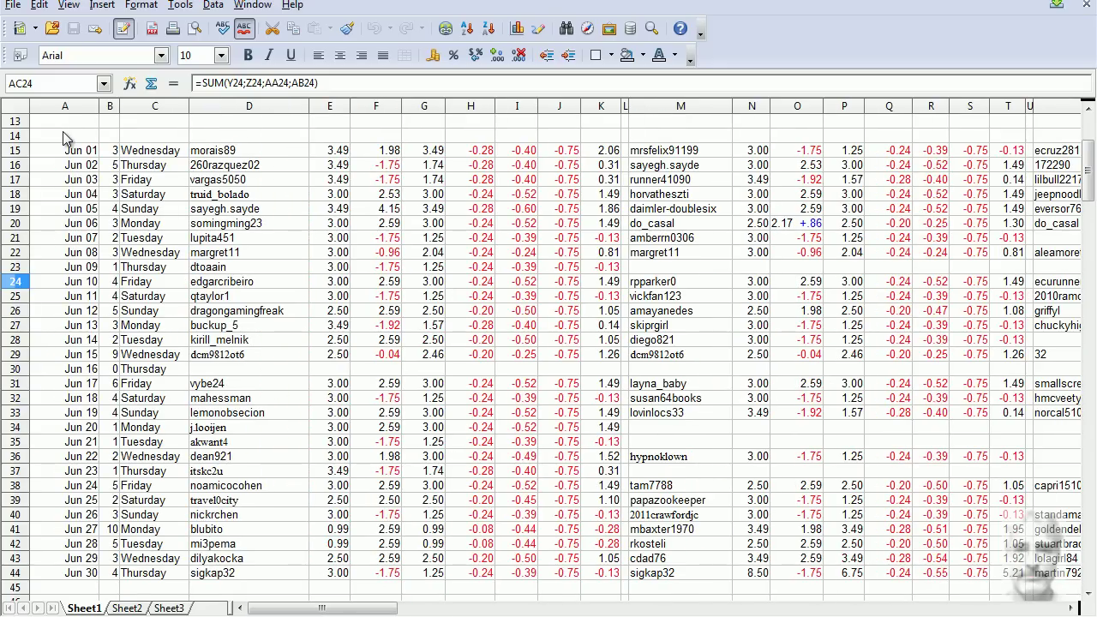
drag(1089, 167, 1090, 310)
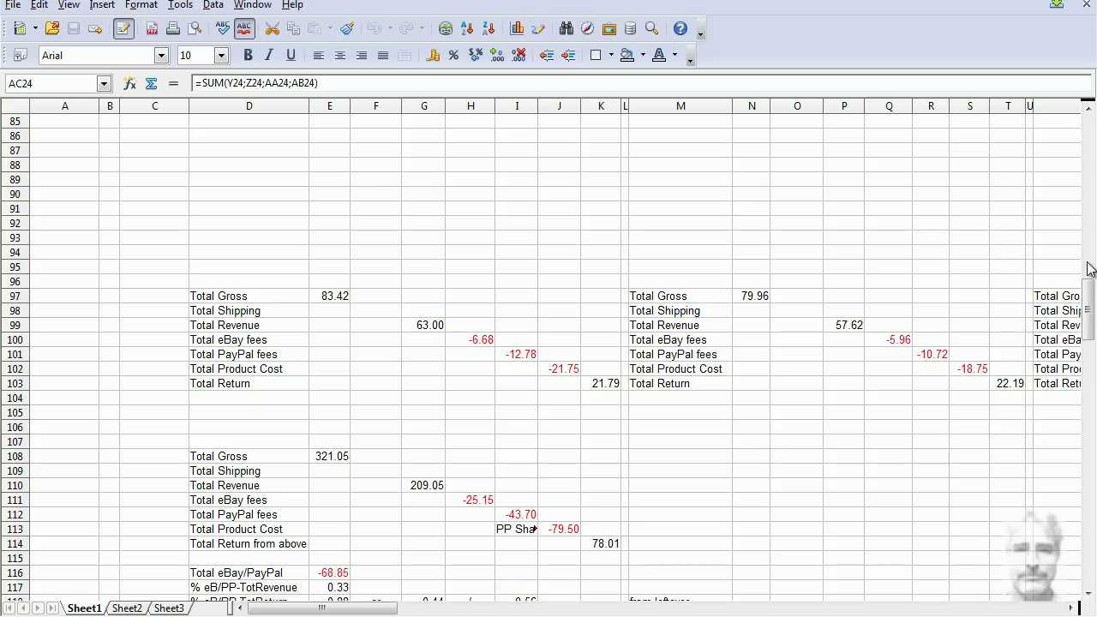
drag(1087, 309, 1088, 323)
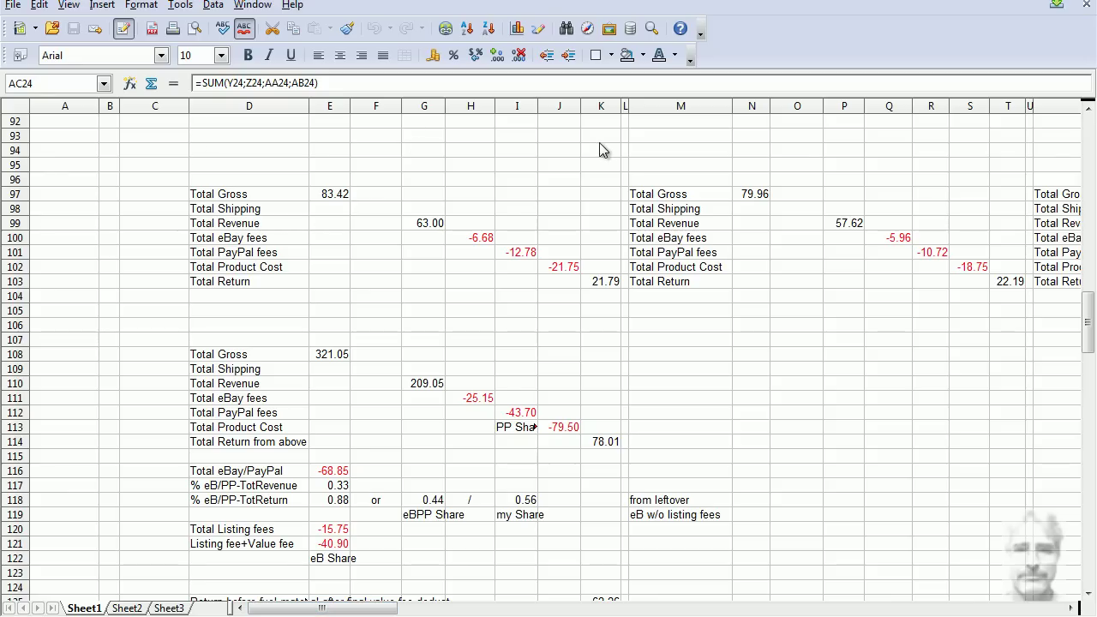
drag(686, 152, 1016, 137)
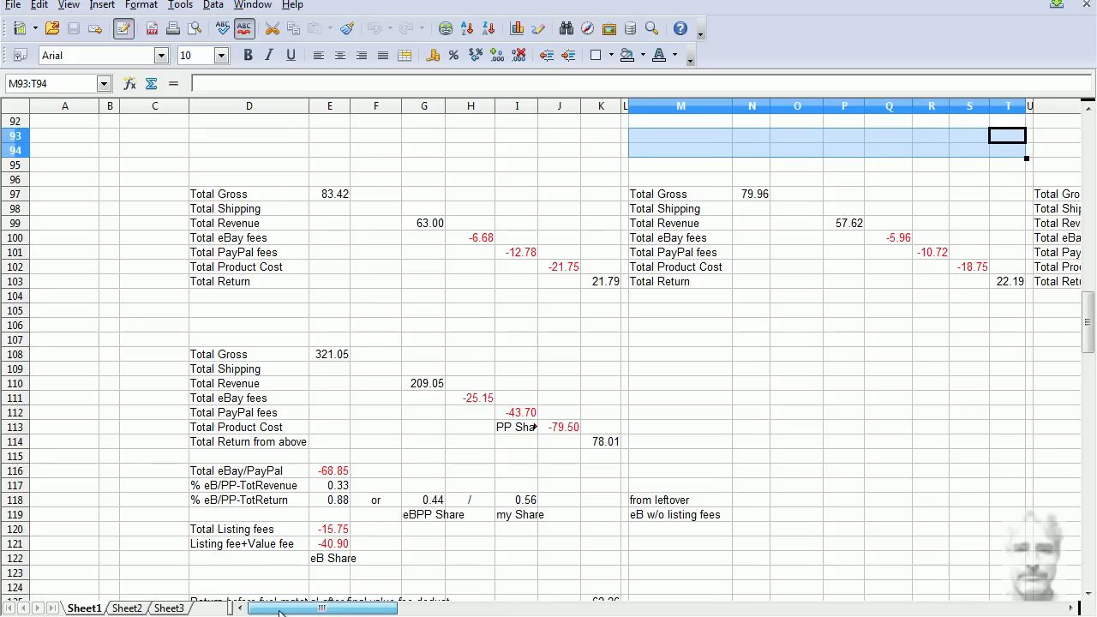
mouse_move(279, 609)
mouse_down()
mouse_move(525, 610)
mouse_move(728, 590)
mouse_move(864, 599)
mouse_move(282, 610)
mouse_up()
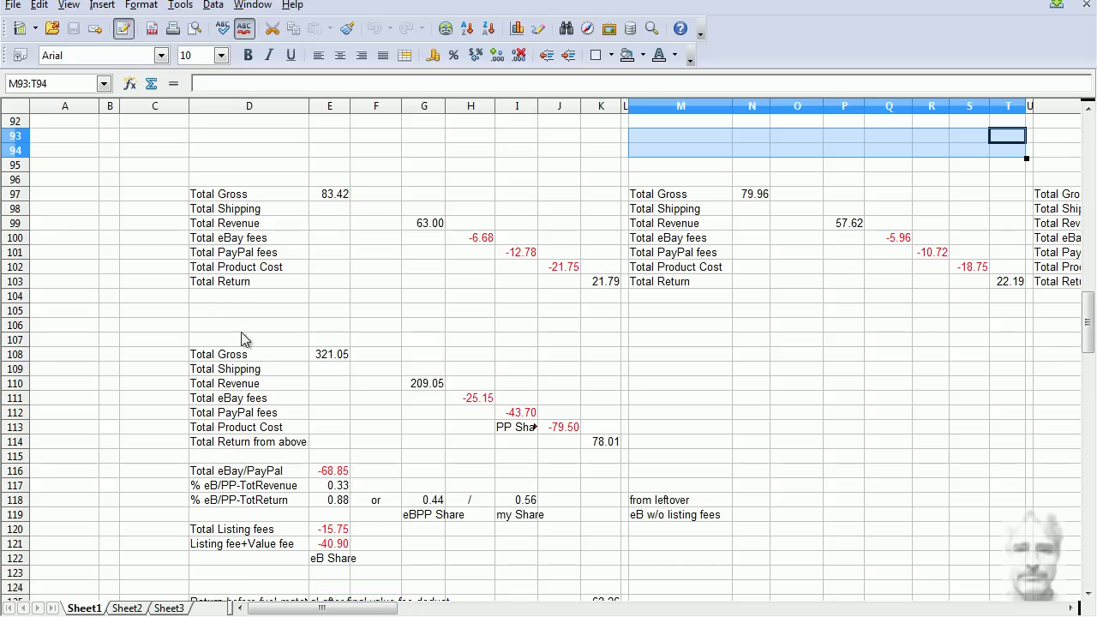
- Highlight the combined totals in C106:M114 and inspect their gross, revenue, eBay fee, PayPal fee, product cost and return formulas
drag(174, 326, 642, 447)
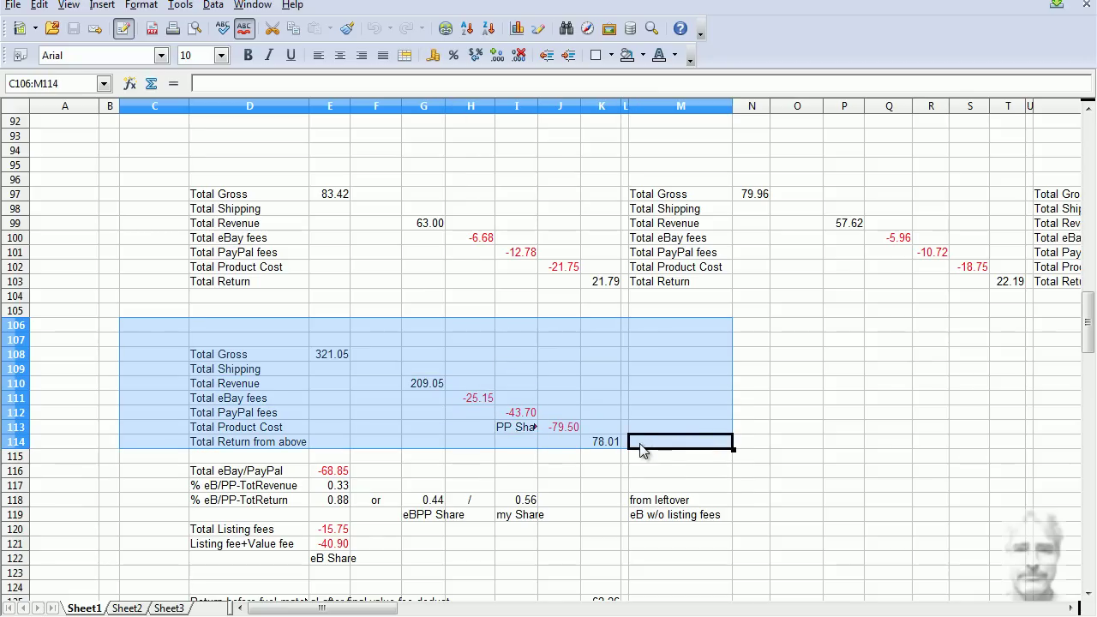
click(875, 458)
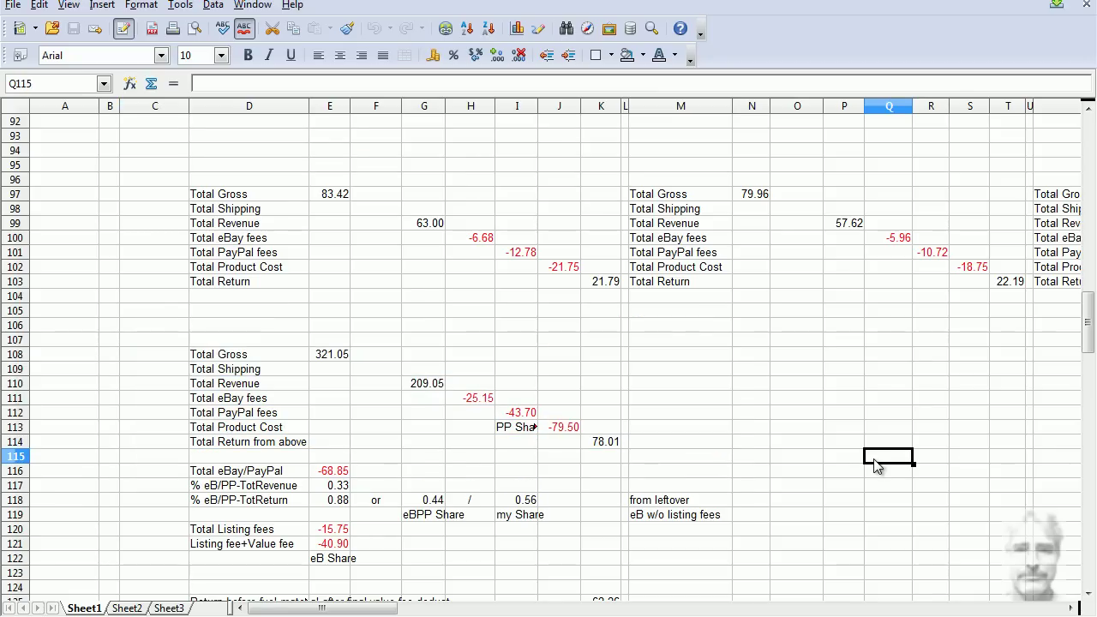
click(321, 358)
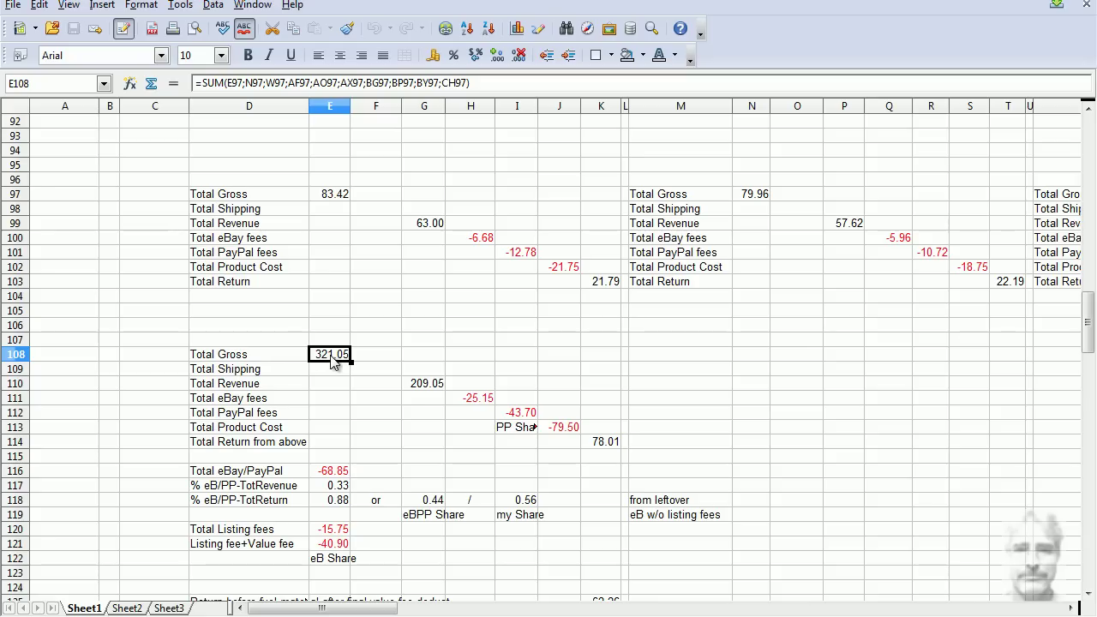
click(418, 390)
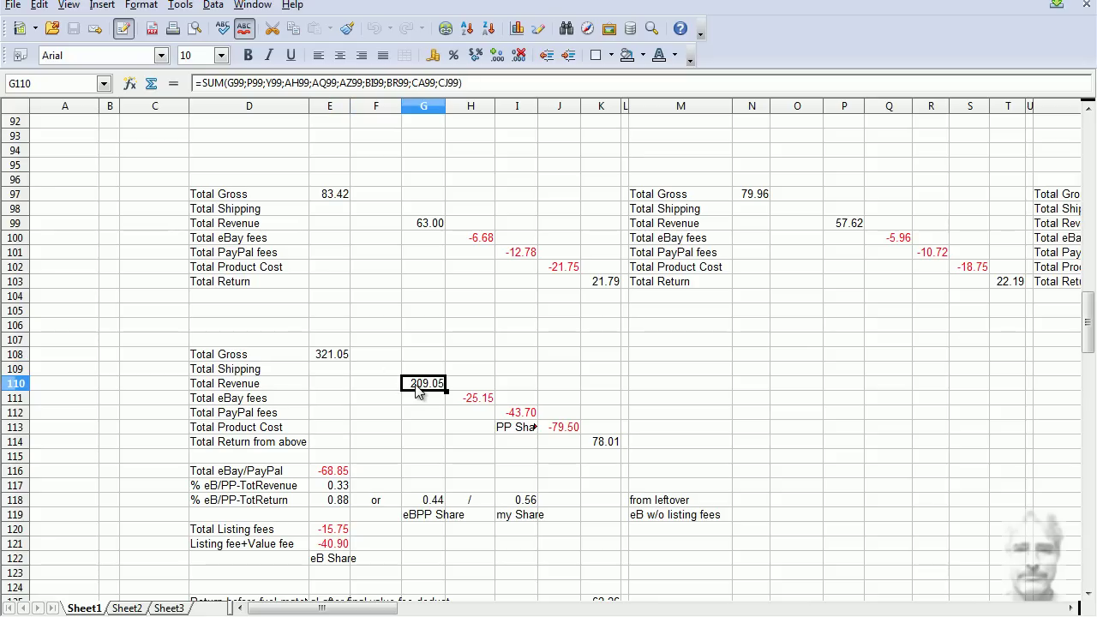
click(475, 403)
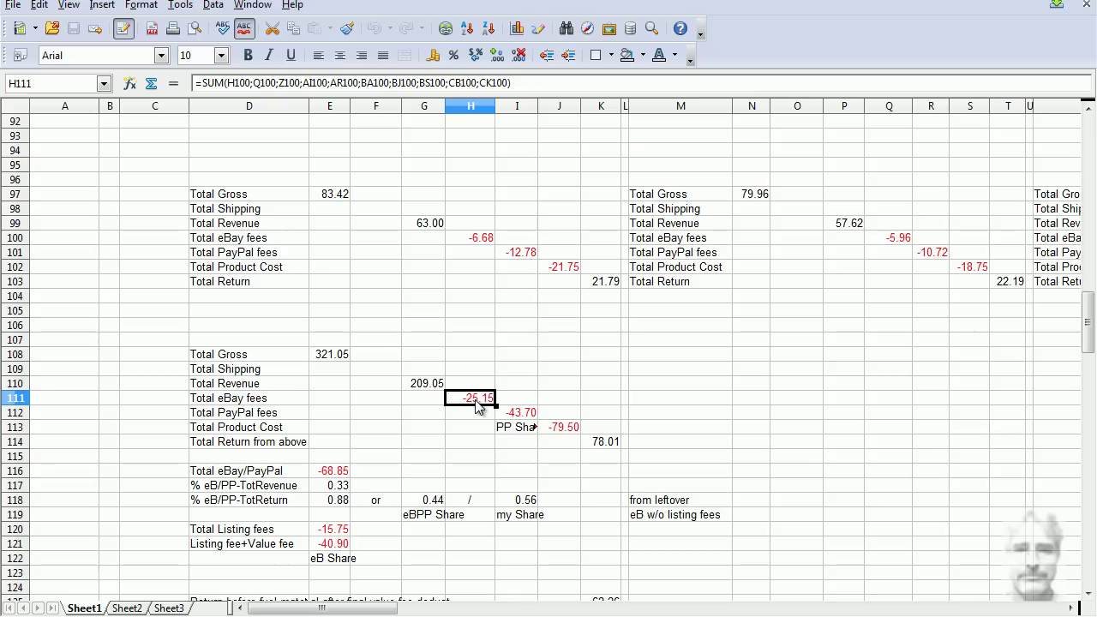
click(524, 418)
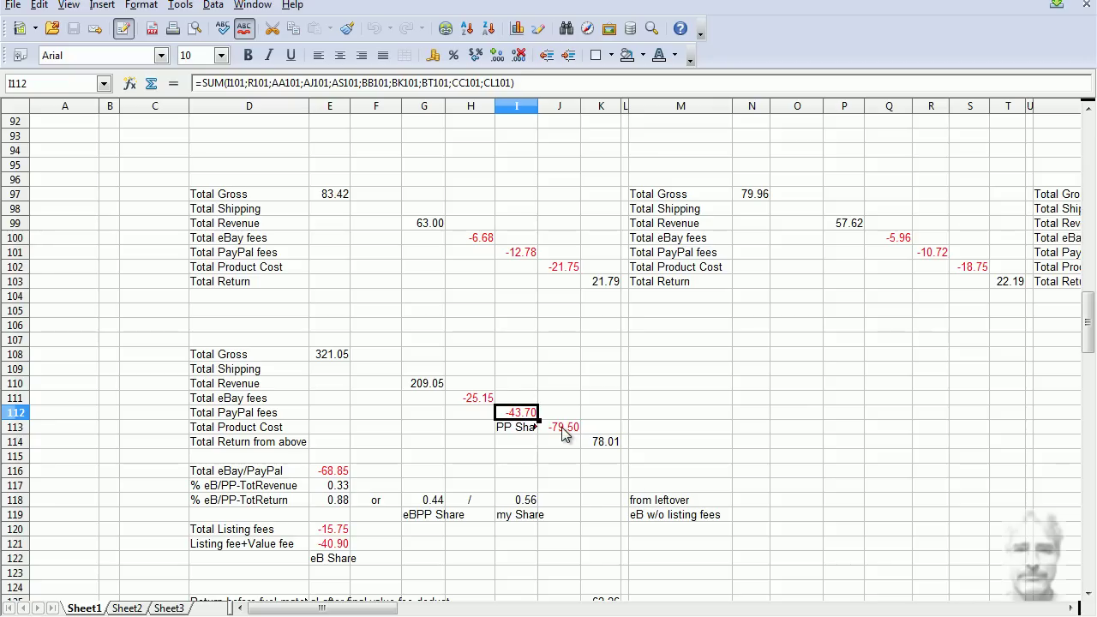
click(566, 435)
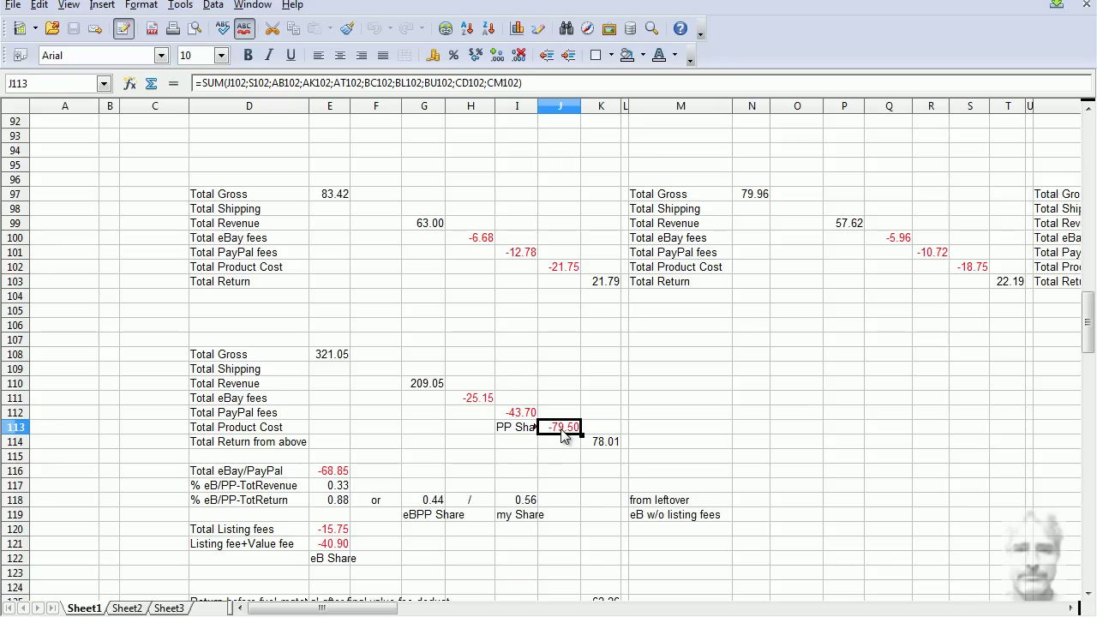
click(602, 440)
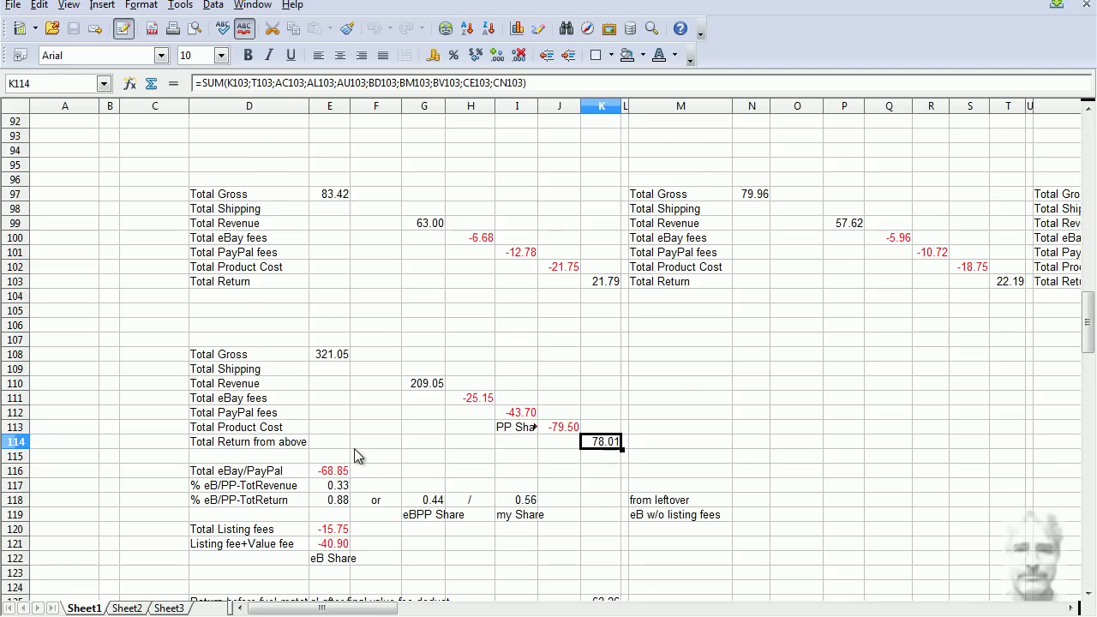
- Inspect the Total Listing fees formula in E120 and the formula for return before fuel and materials in K125
scroll(358, 455, down, 1)
scroll(338, 447, down, 1)
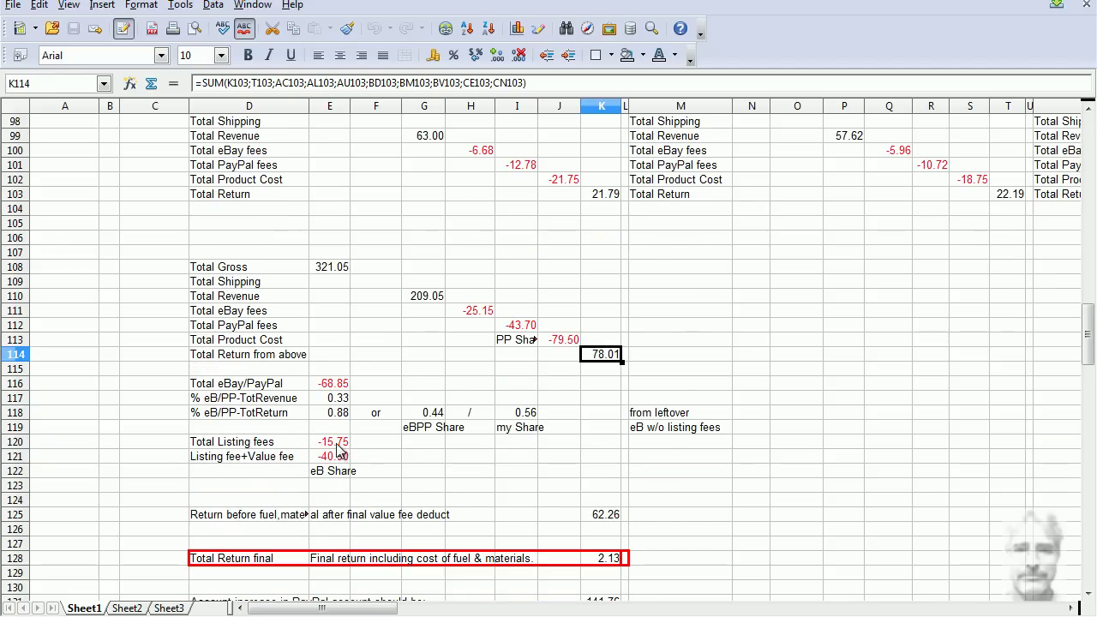
click(340, 445)
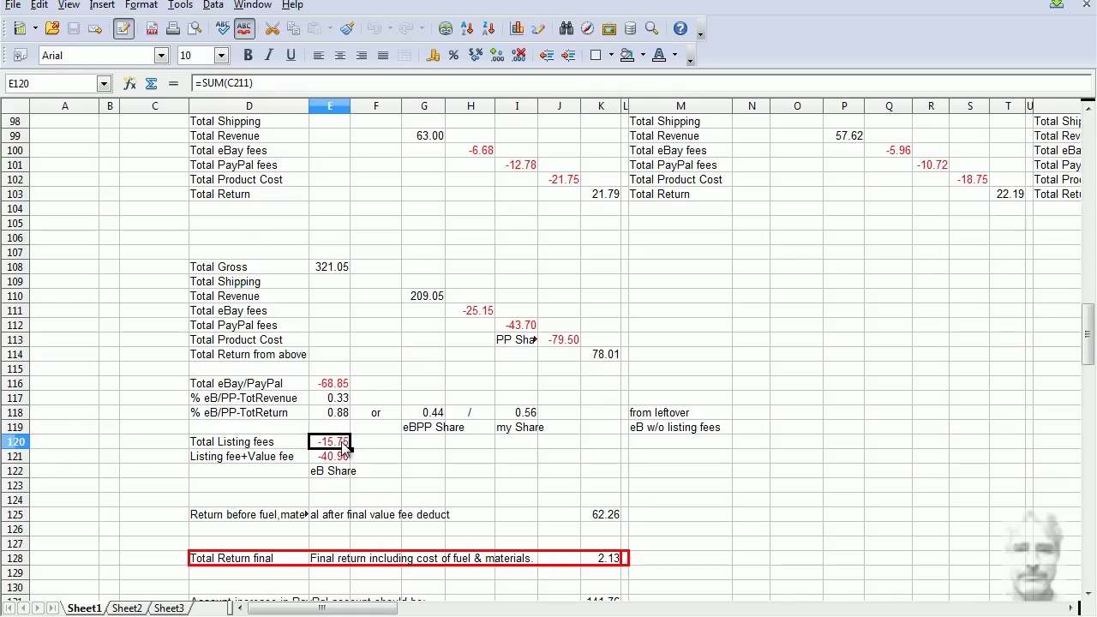
scroll(345, 446, down, 1)
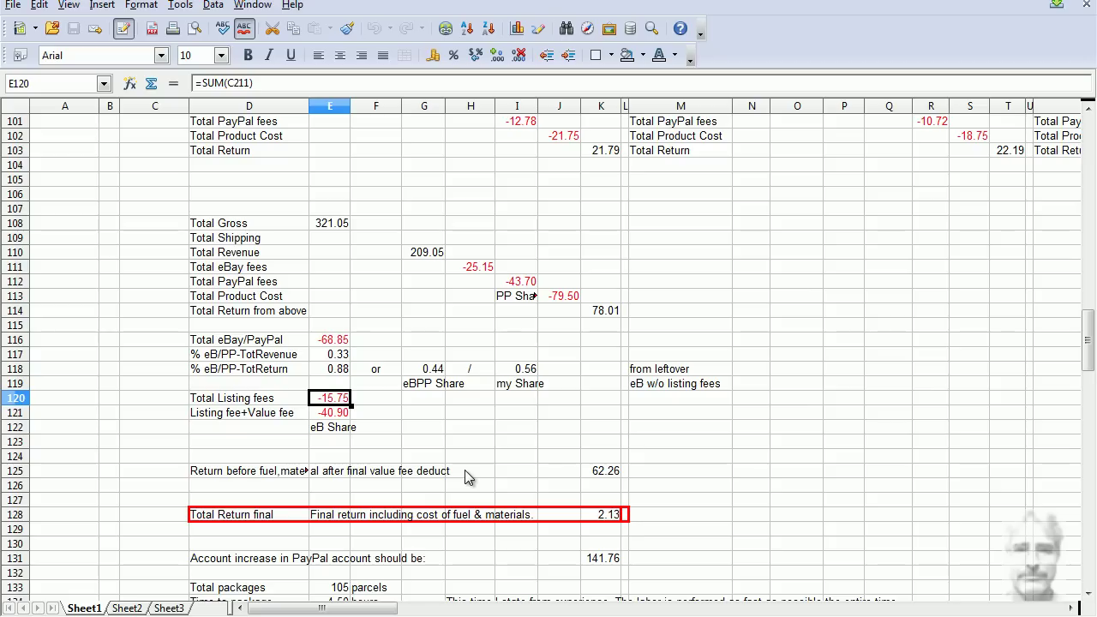
click(608, 476)
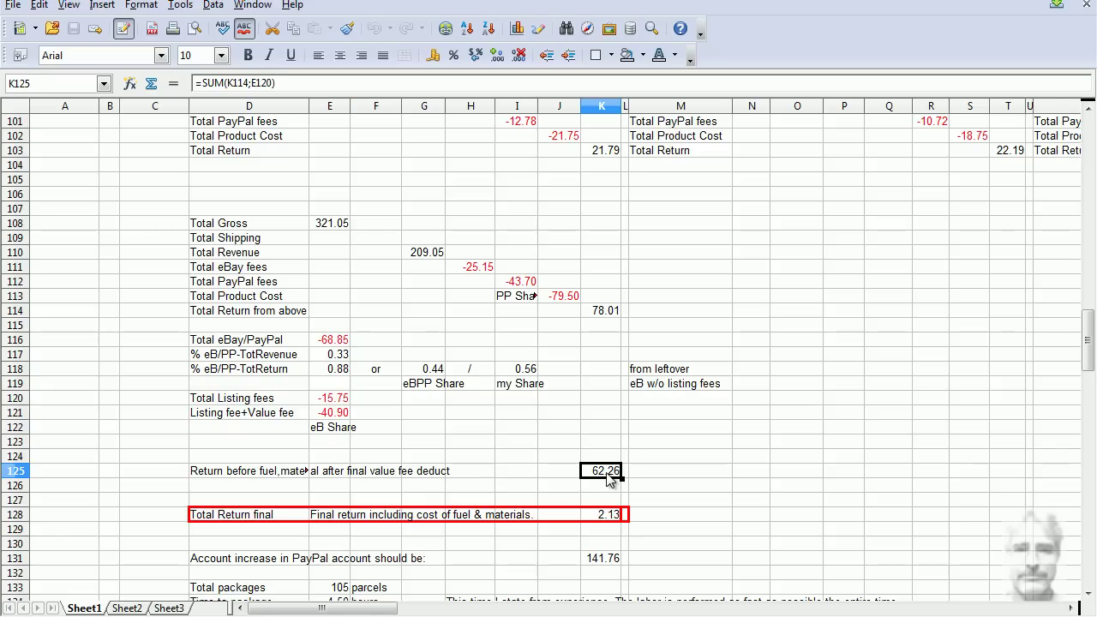
scroll(749, 454, down, 2)
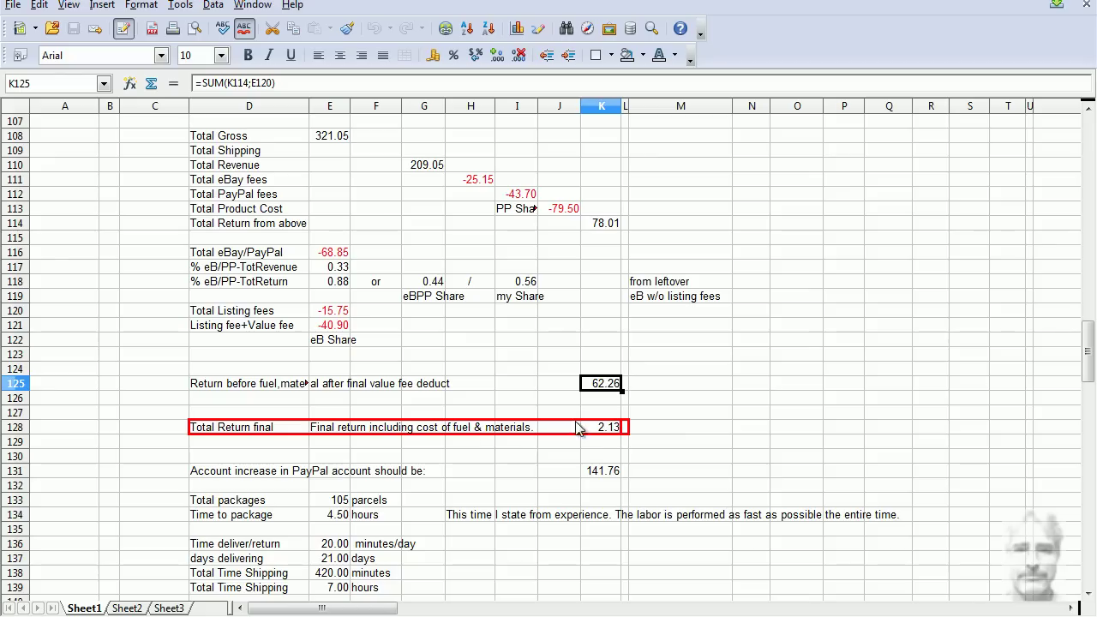
- Inspect the Total Return final formula in K128, and check which cells the K125 formula references without keeping any edit
click(603, 429)
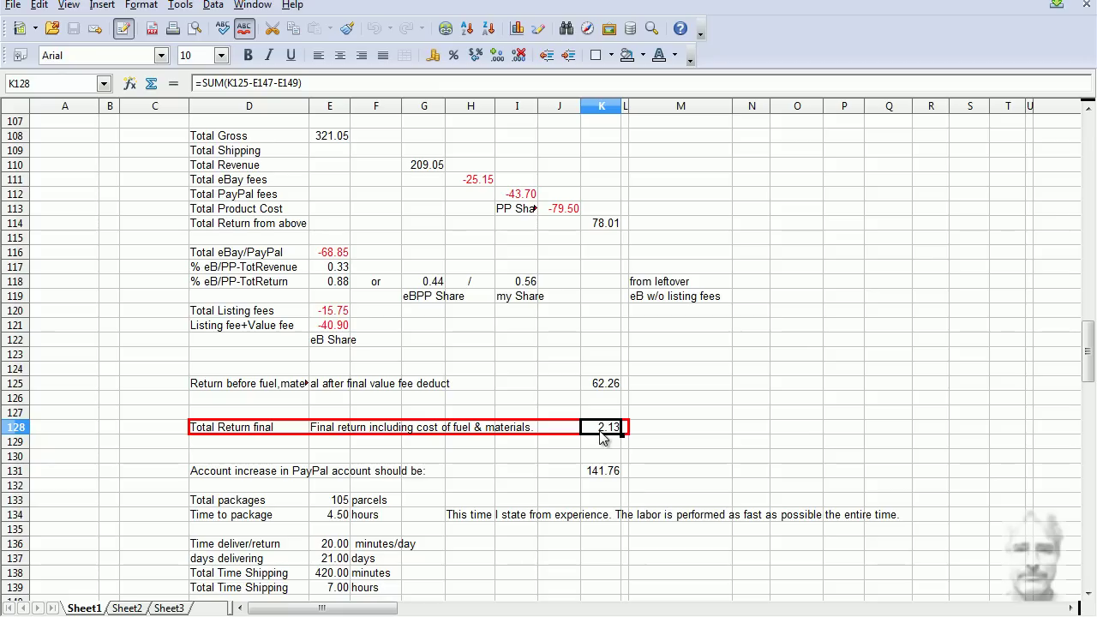
click(604, 384)
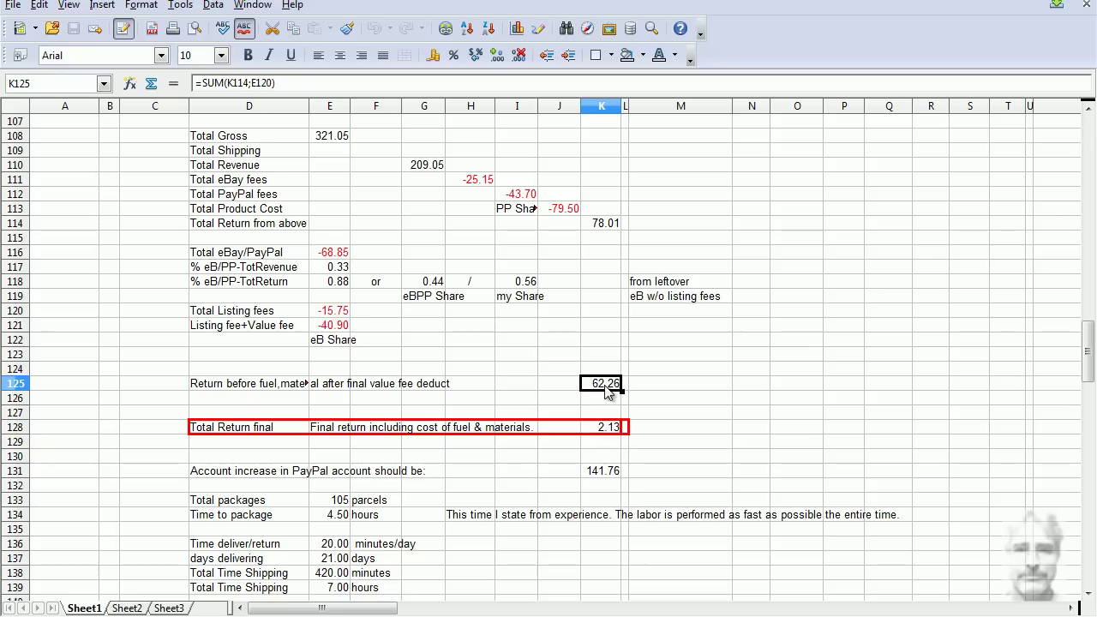
double_click(604, 383)
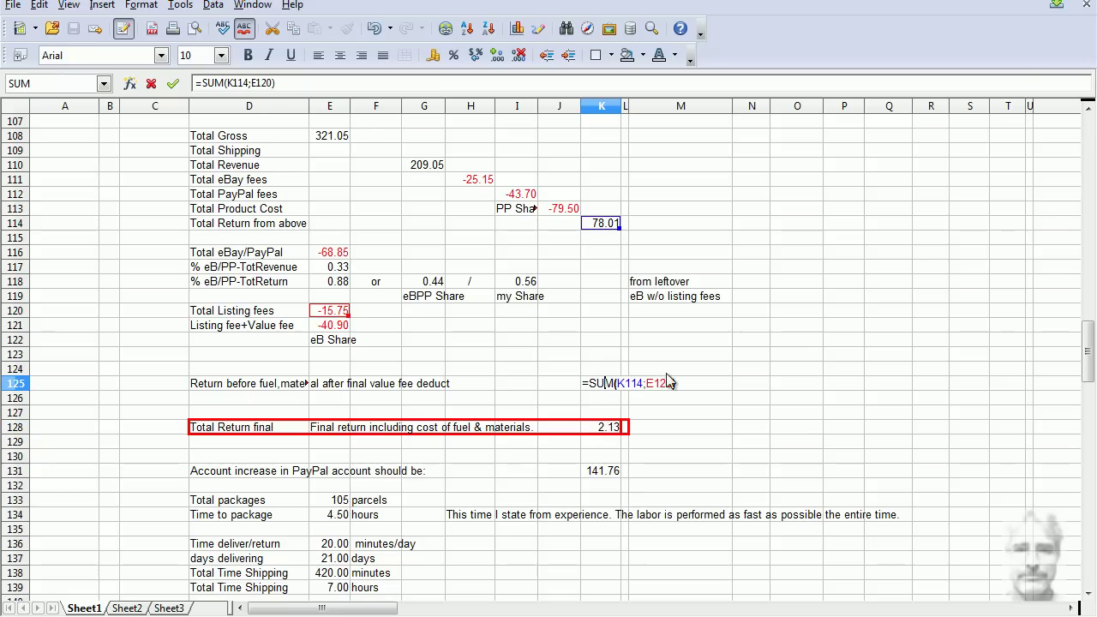
click(563, 387)
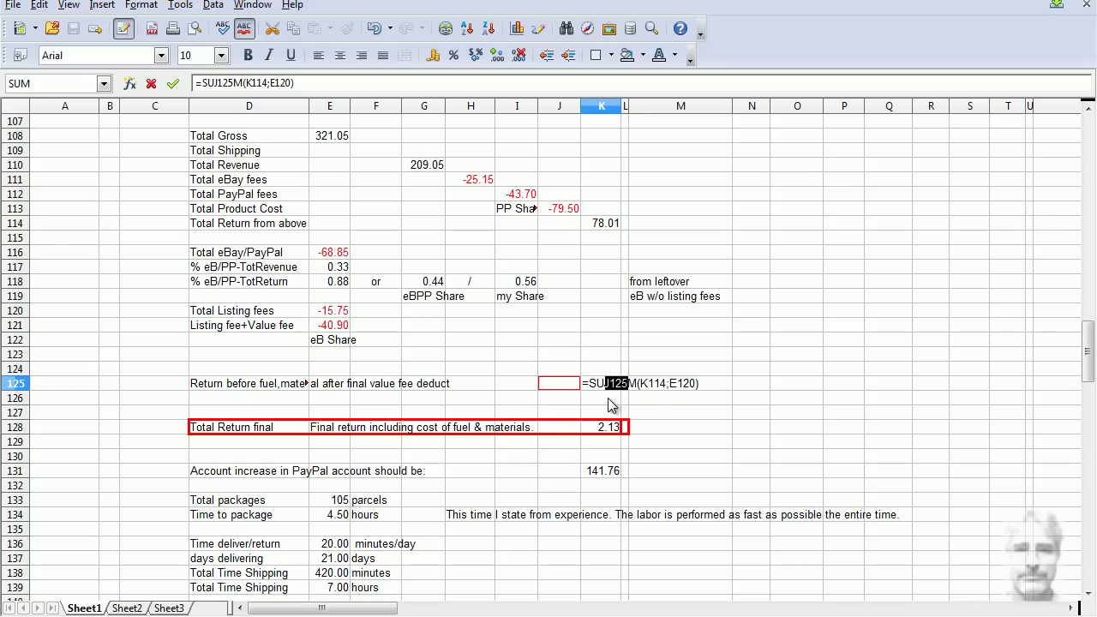
key(Escape)
scroll(375, 321, up, 20)
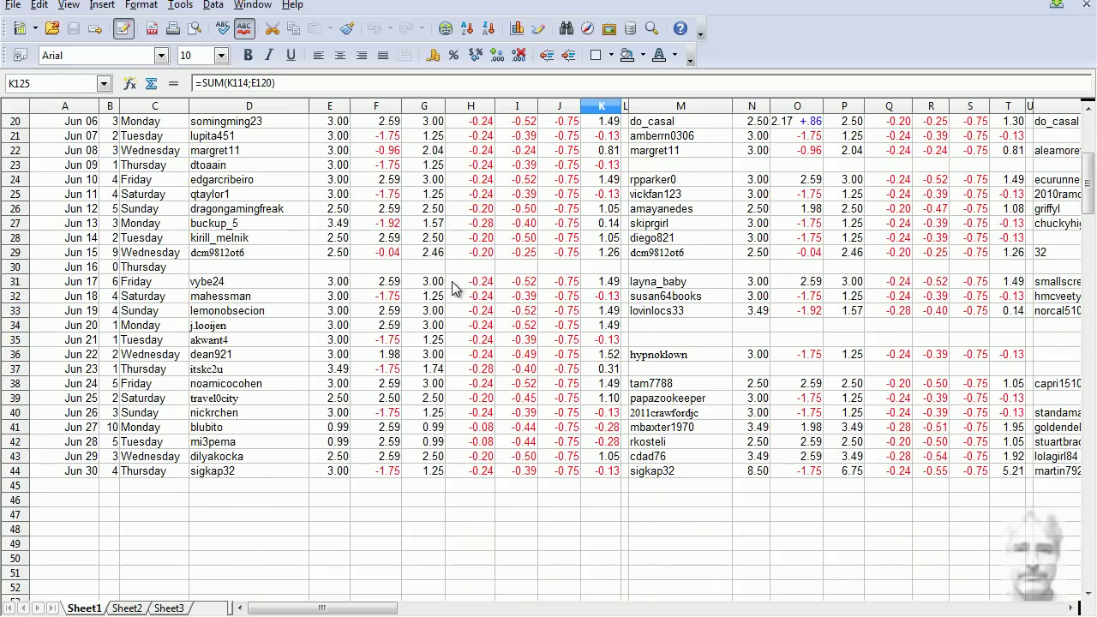
- Inspect the Total packages formula in E133 and the range it sums, without keeping any edit
scroll(600, 214, down, 18)
scroll(600, 214, down, 12)
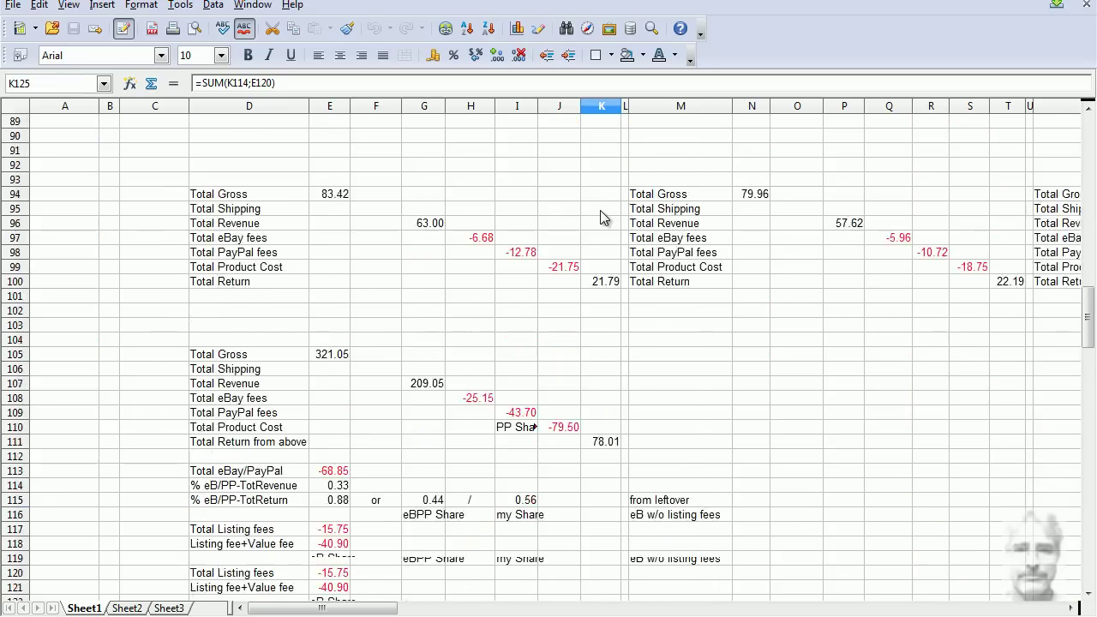
scroll(600, 210, down, 4)
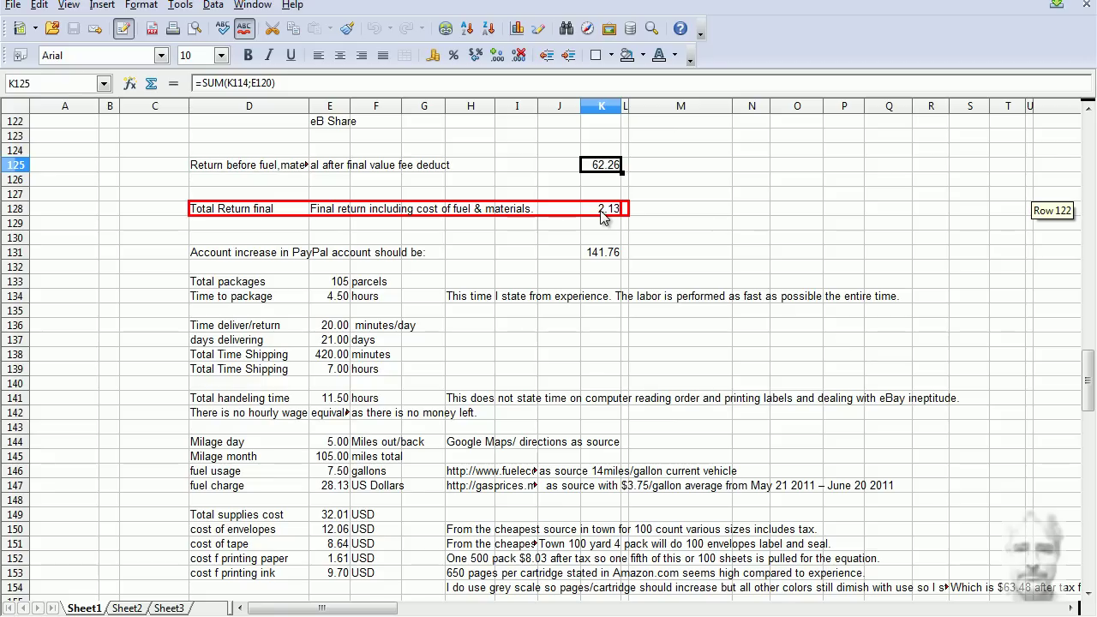
click(341, 284)
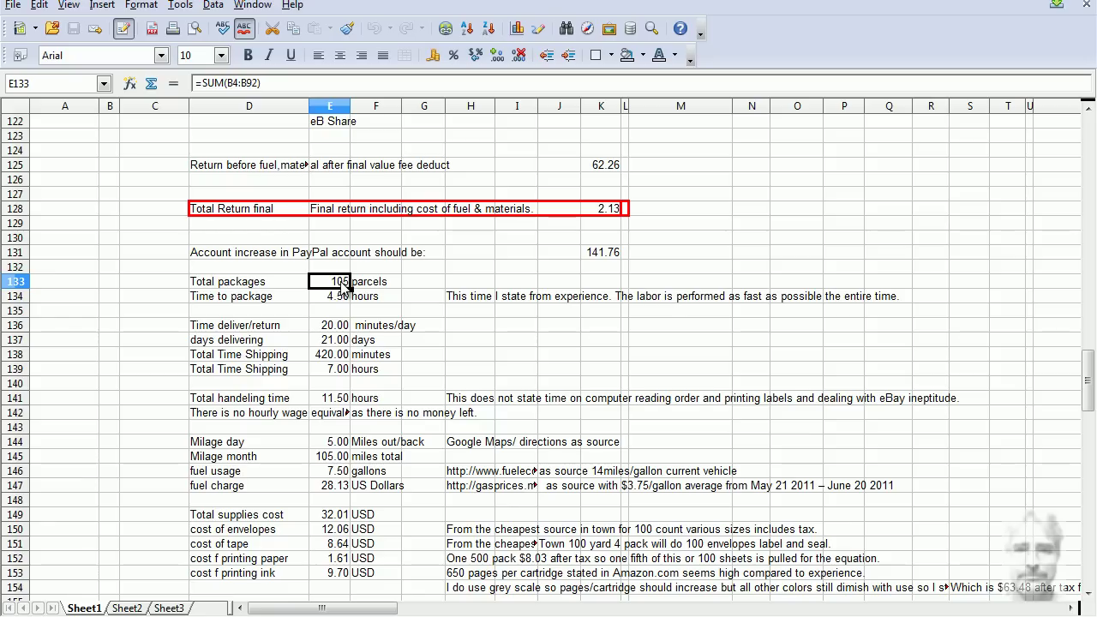
double_click(341, 285)
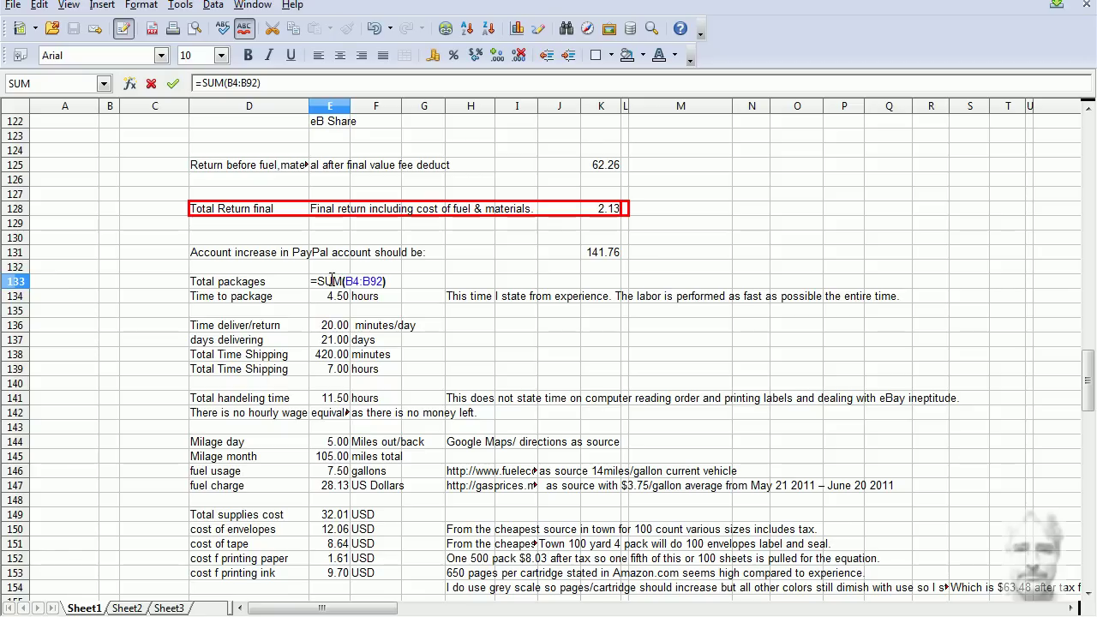
key(Escape)
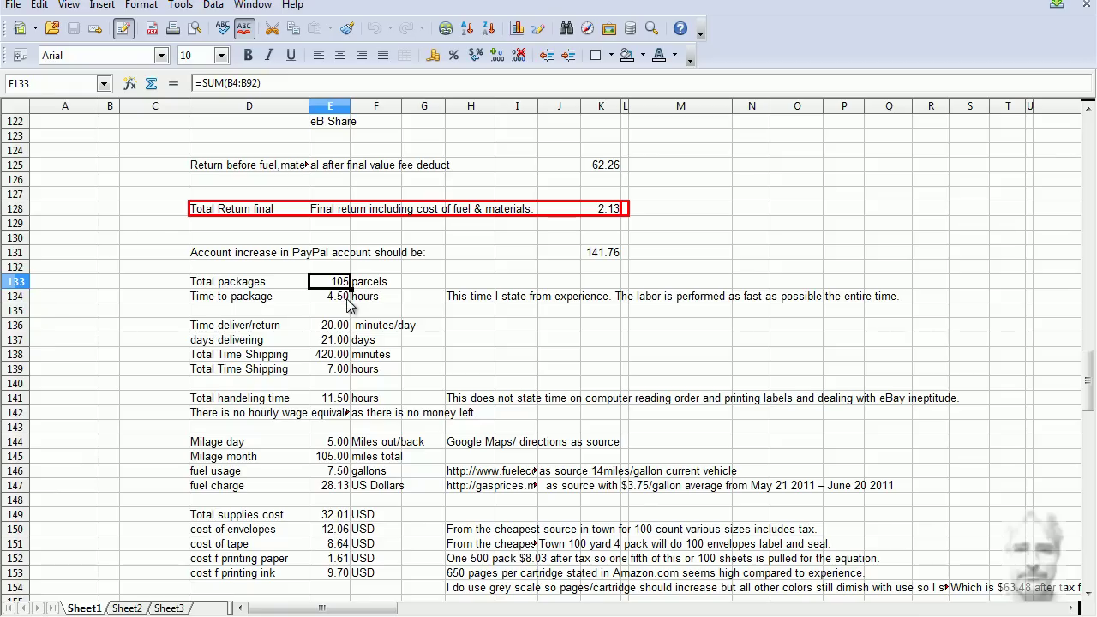
- Inspect the time to package in E134 and the delivery minutes, delivery days and total shipping time formulas in E136:E139
click(348, 300)
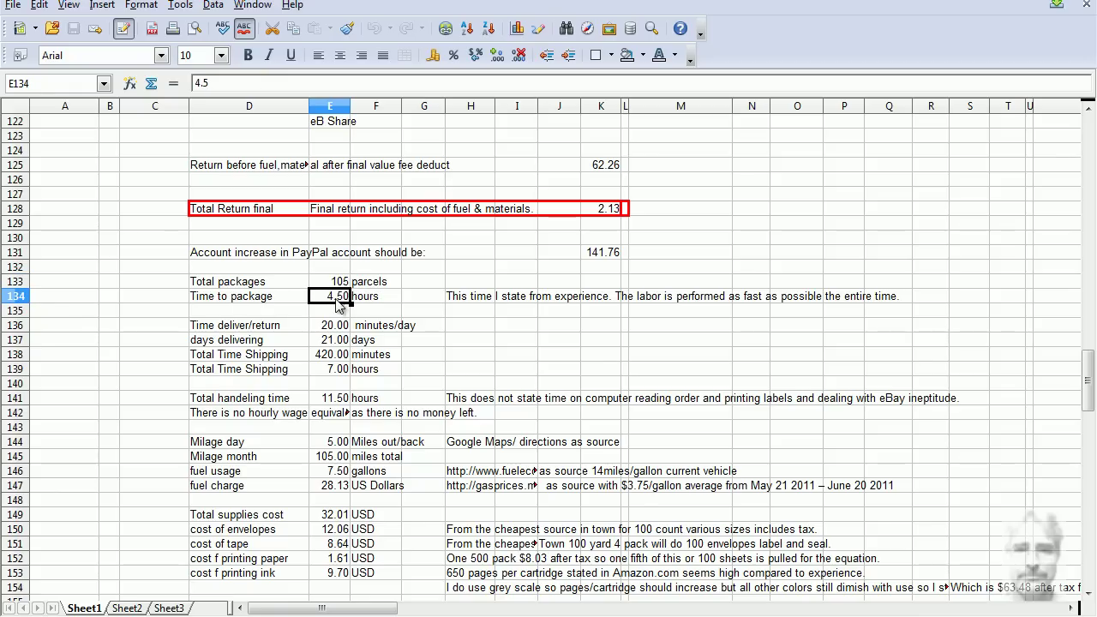
click(335, 327)
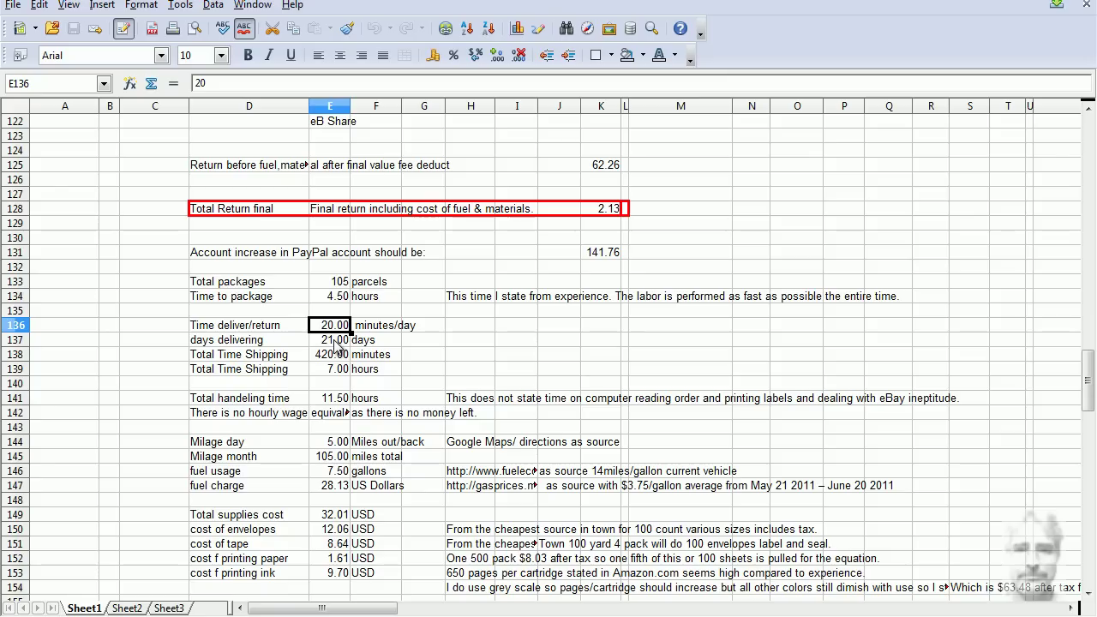
click(337, 346)
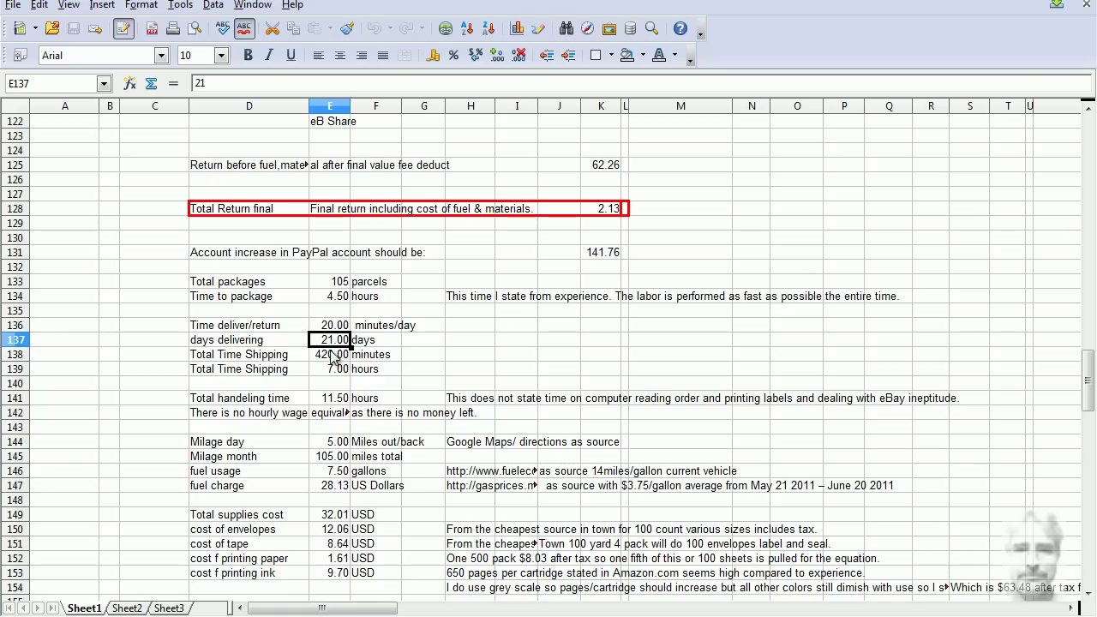
click(334, 360)
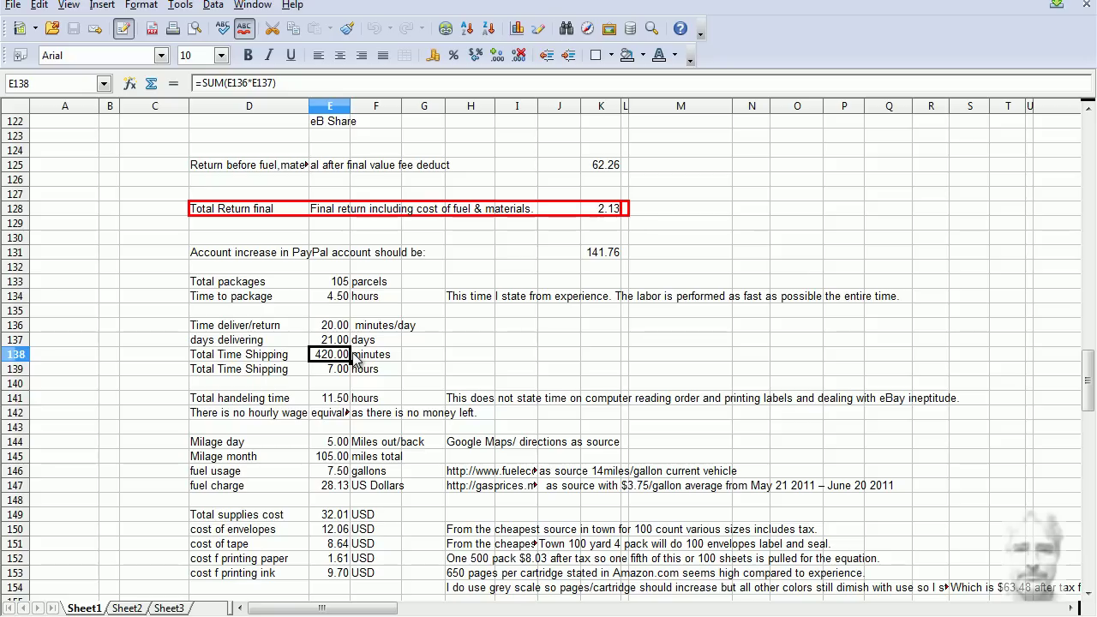
click(345, 373)
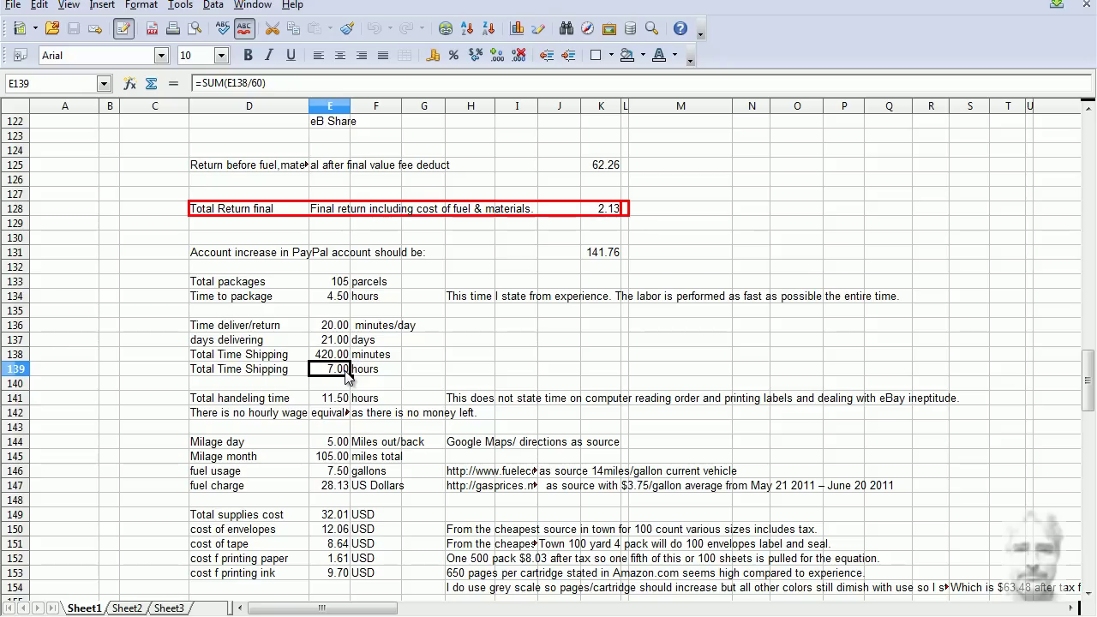
- Compare the packaging time in E134 with the shipping hours in E139 and inspect the total handling time formula in E141
click(348, 295)
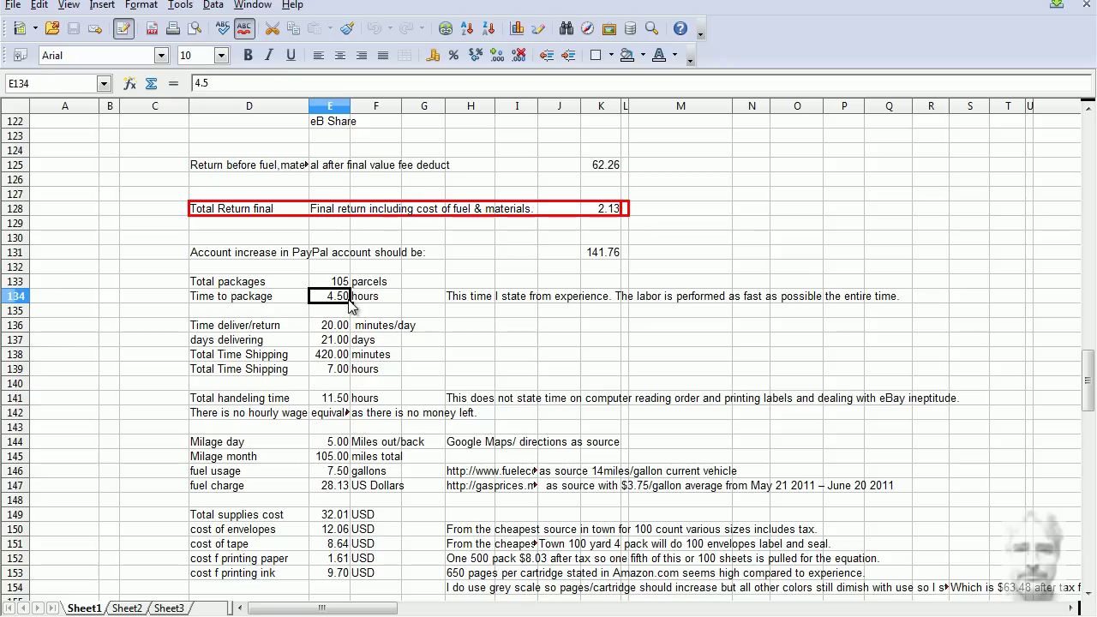
click(345, 374)
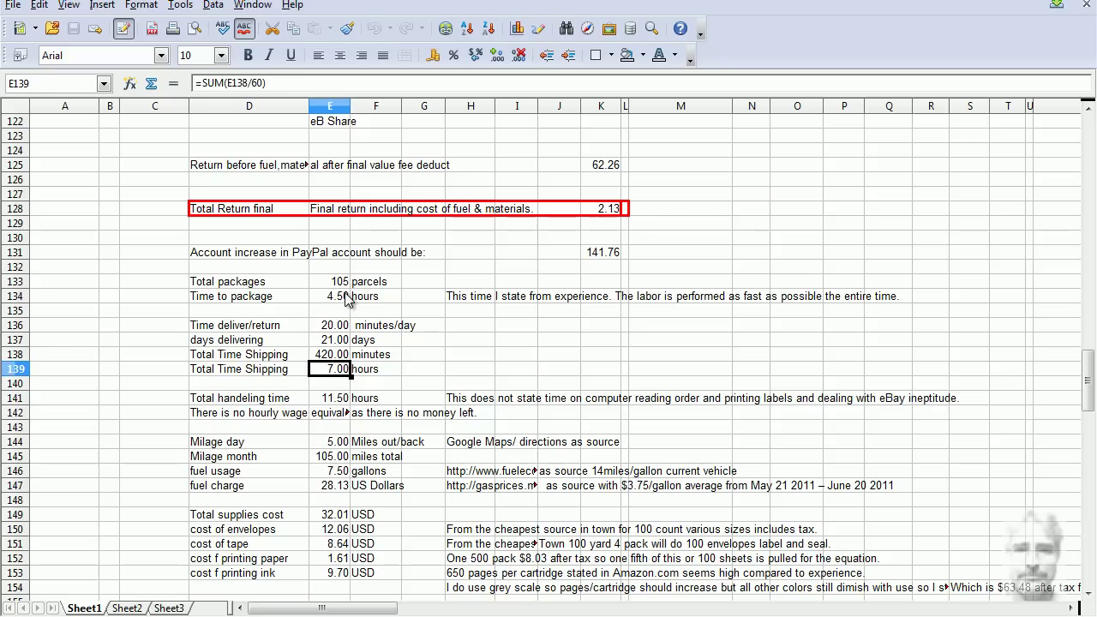
click(347, 297)
click(342, 371)
click(343, 400)
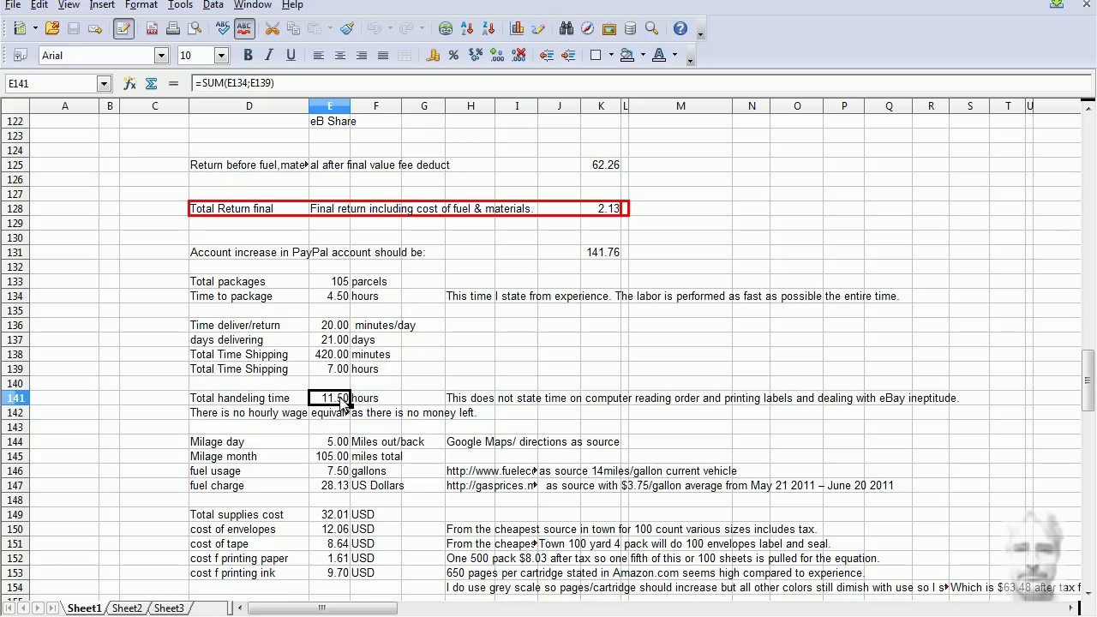
- Inspect the daily mileage and its source note in row 144, and the monthly mileage, fuel usage and fuel charge formulas in E145:E147
click(341, 446)
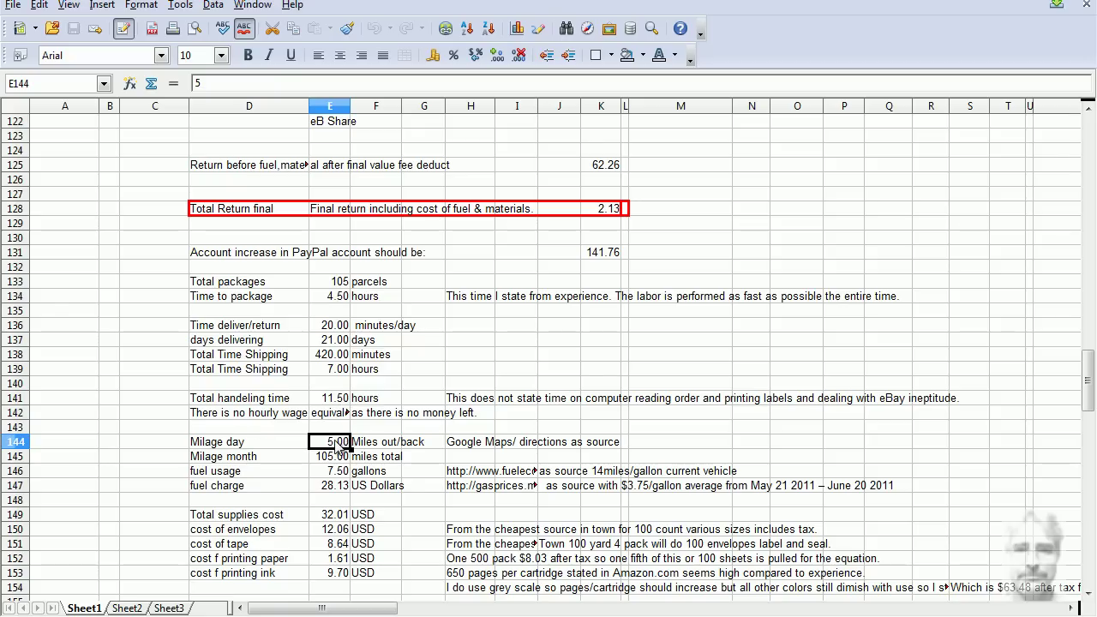
click(489, 443)
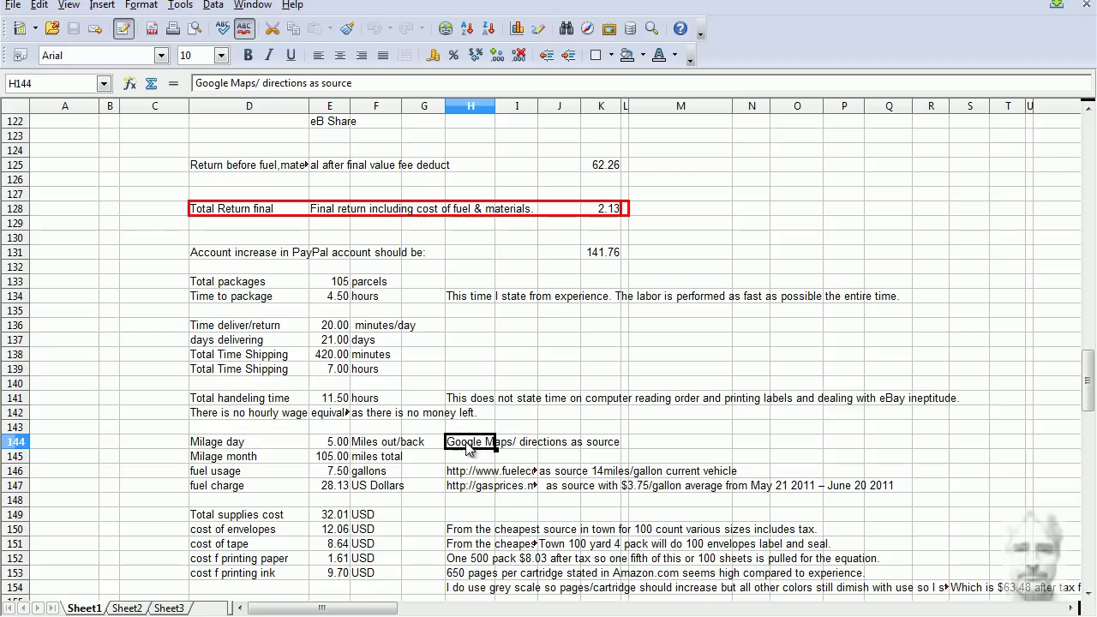
click(342, 444)
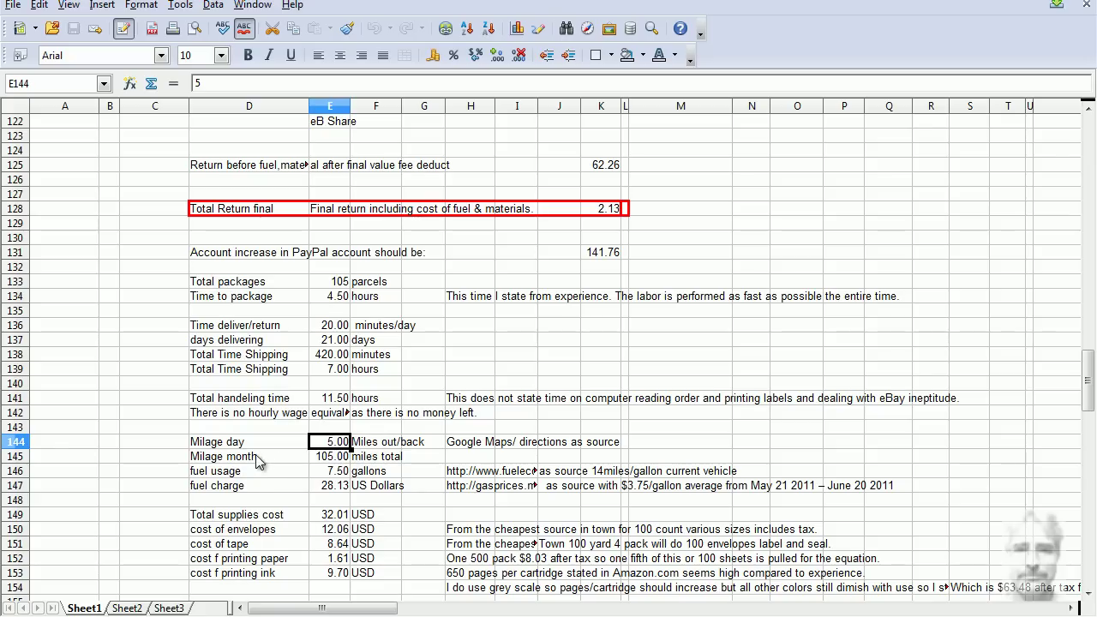
click(336, 461)
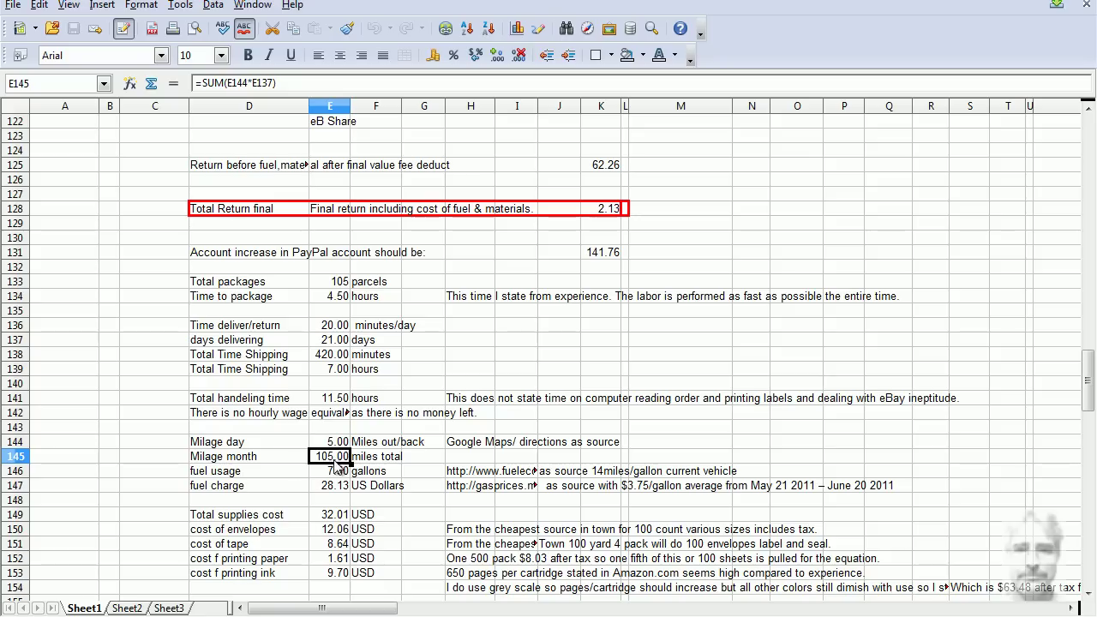
click(345, 474)
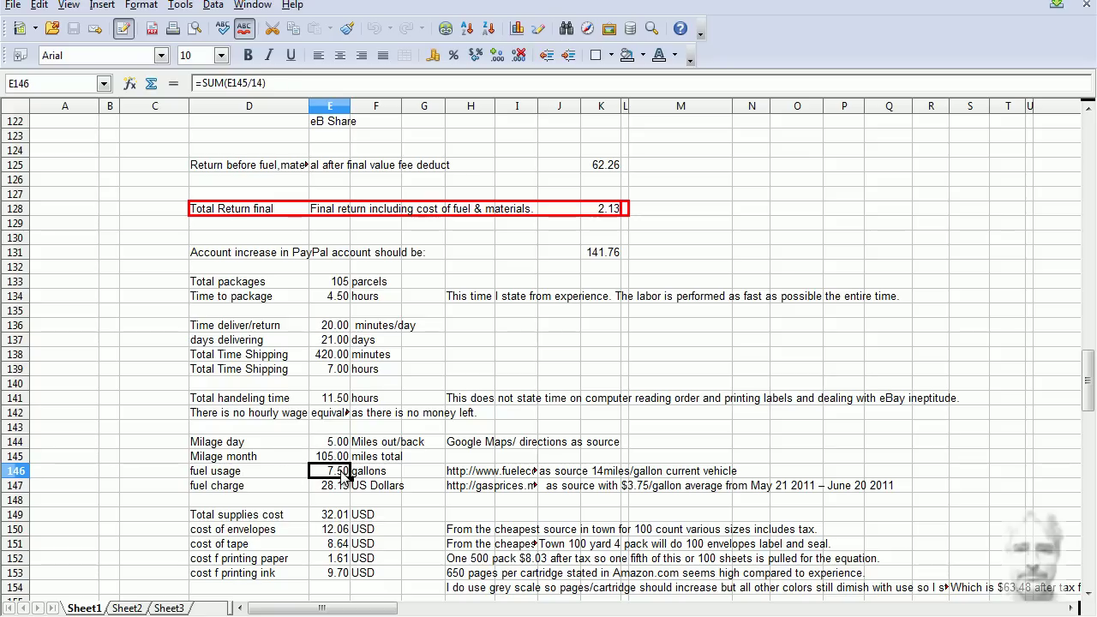
click(336, 489)
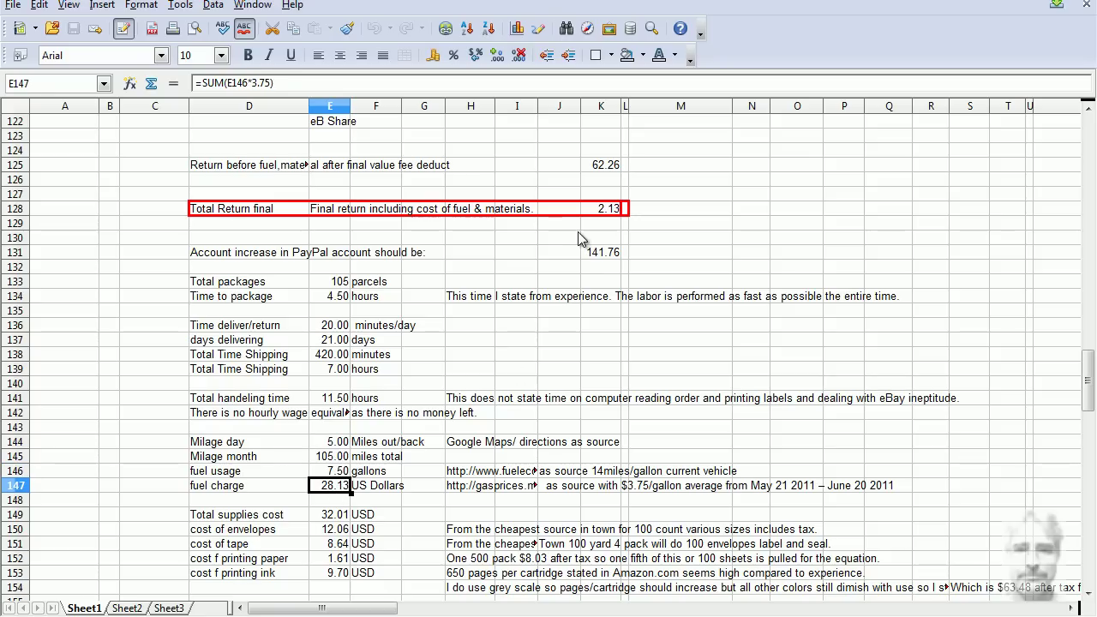
- Review the return before fuel and materials in K125 alongside the handling time, total supplies cost and fuel charge rows
click(605, 169)
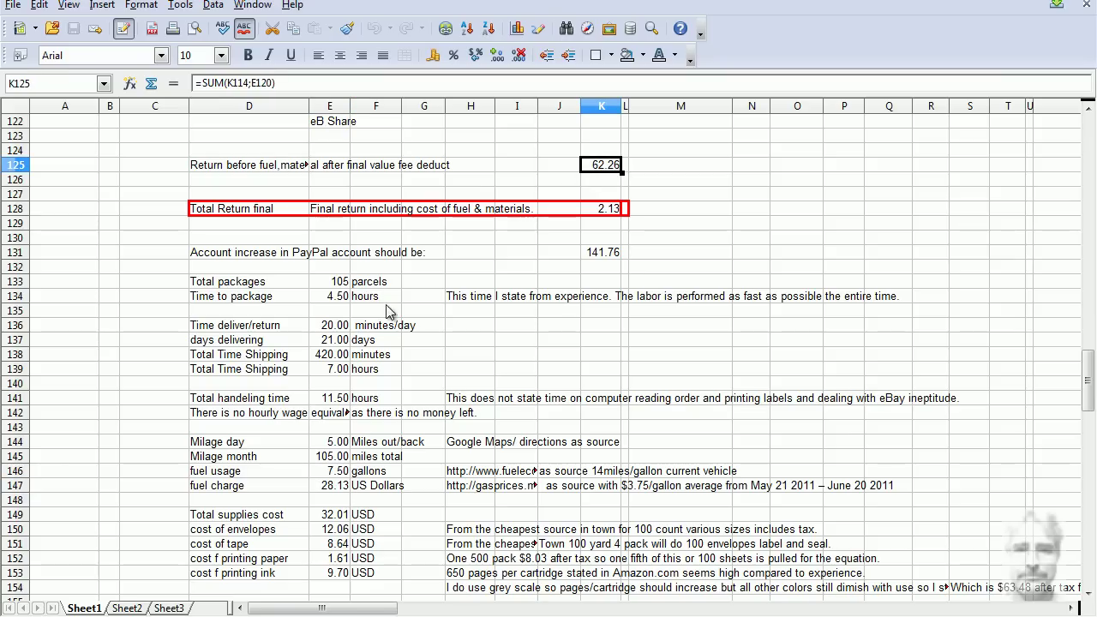
click(355, 399)
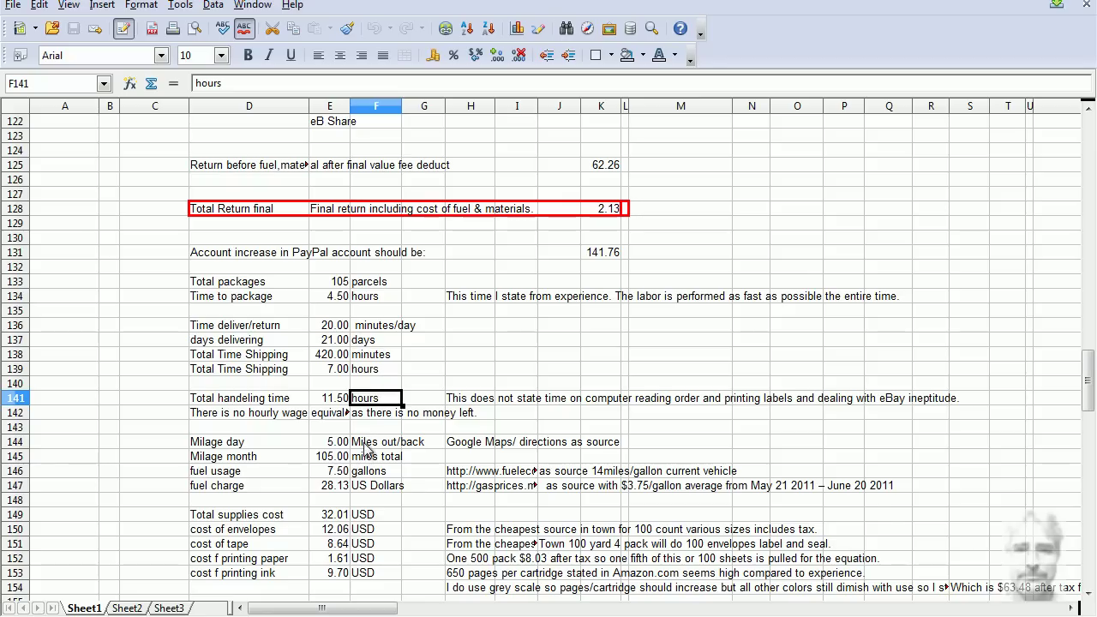
scroll(361, 468, down, 2)
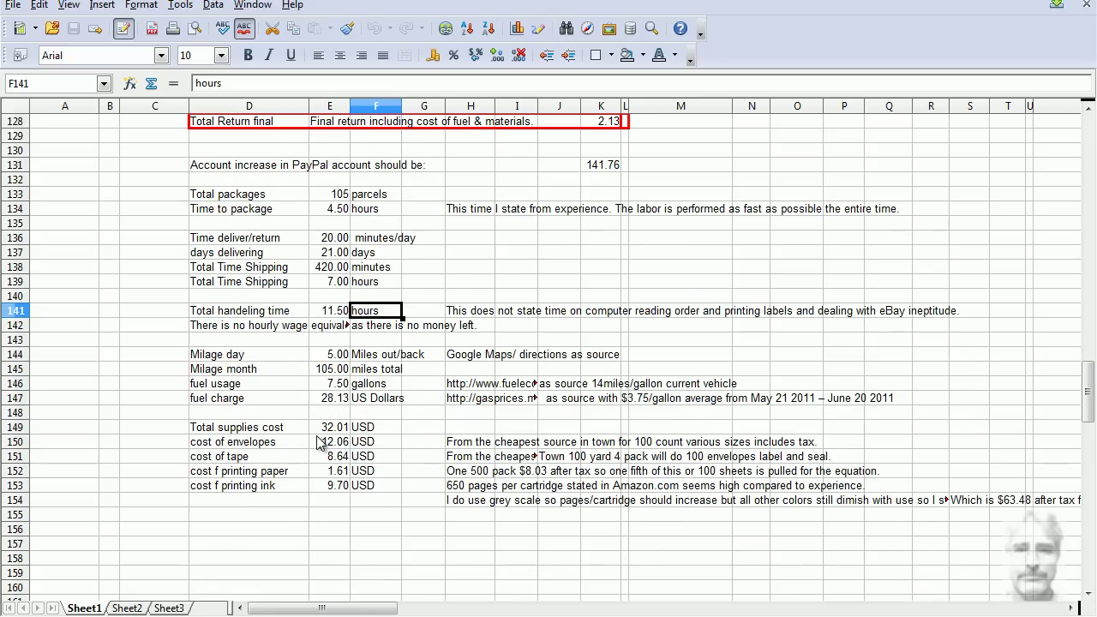
click(245, 429)
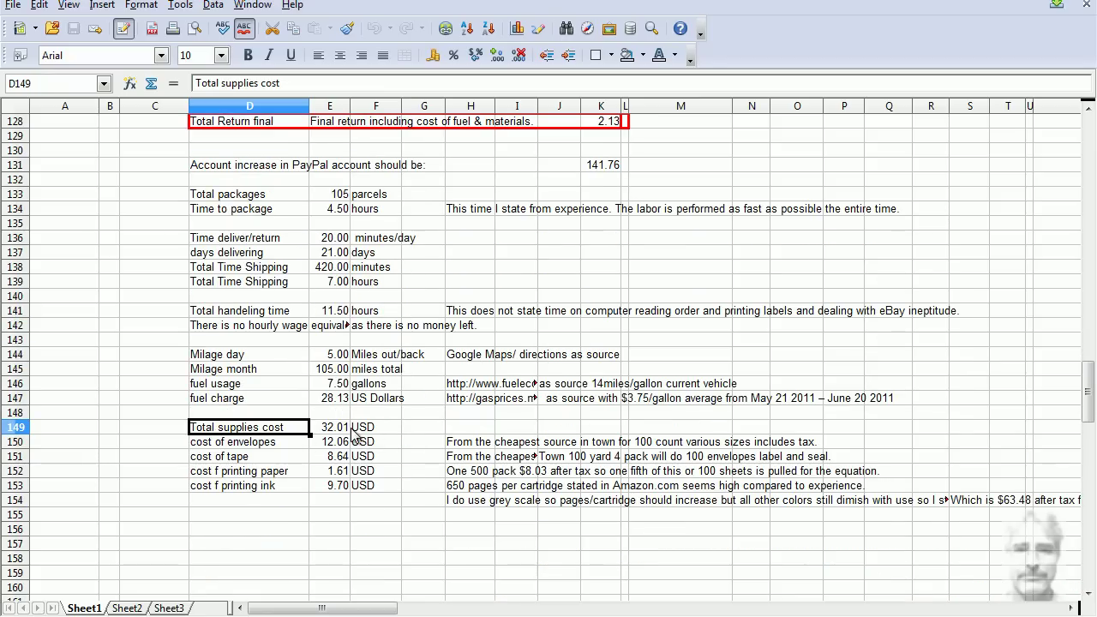
click(353, 429)
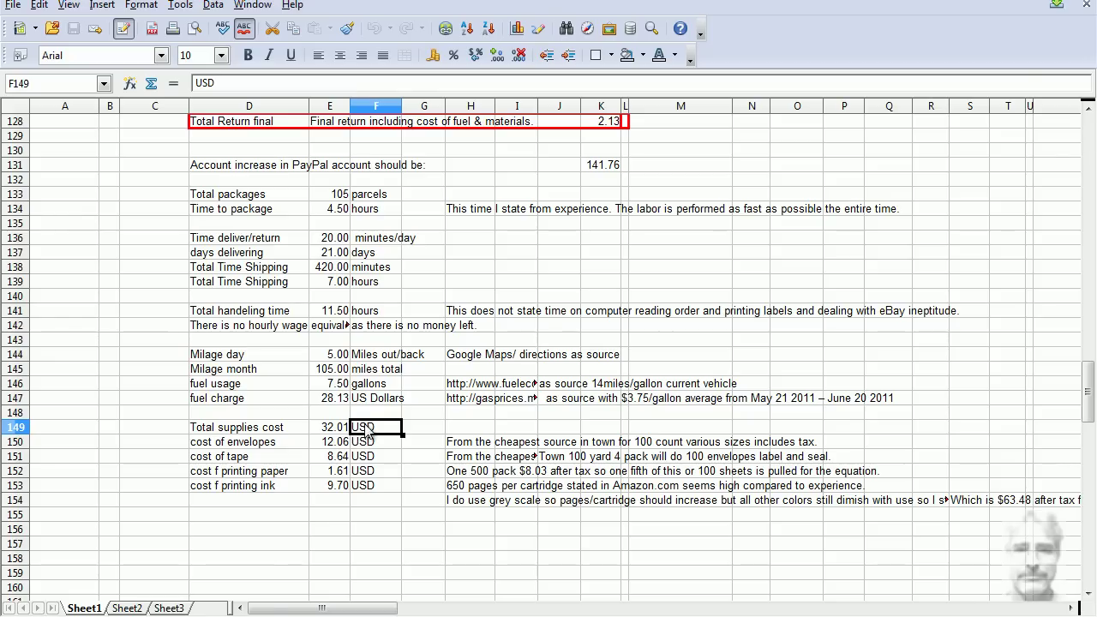
click(365, 399)
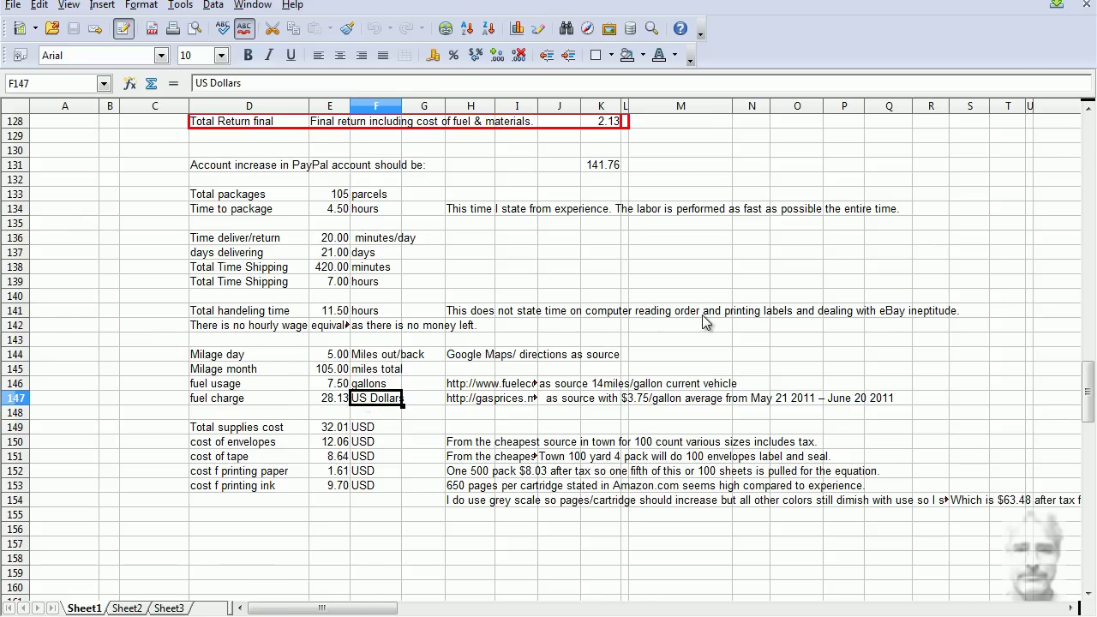
- Recheck the K125 return and inspect how the Total Return final formula in K128 uses it with the fuel and supplies costs
scroll(704, 322, up, 3)
click(611, 210)
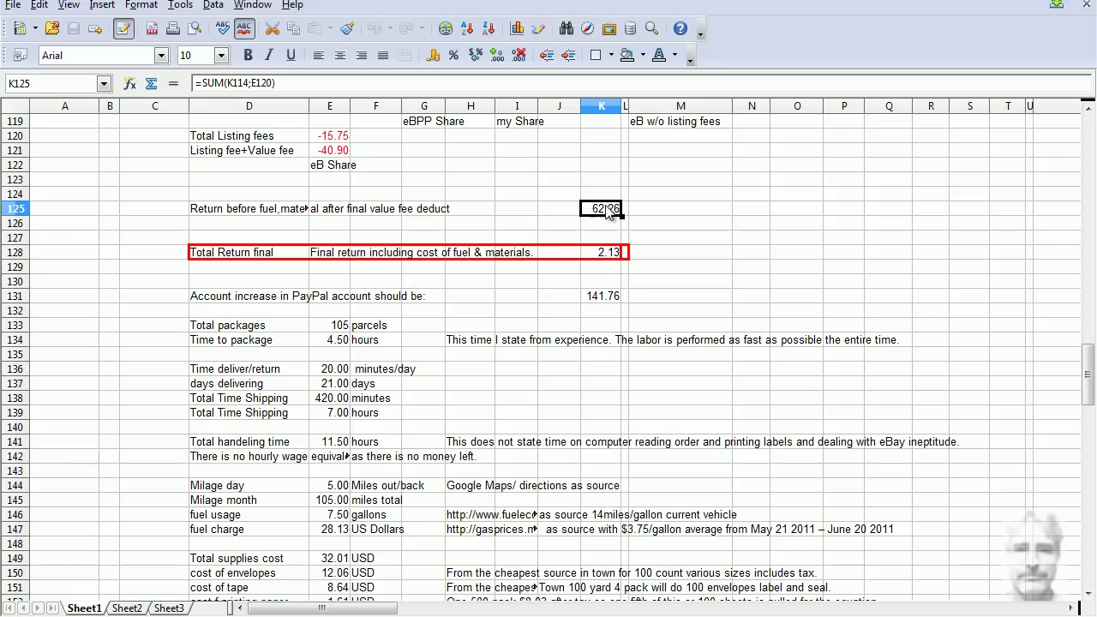
click(610, 252)
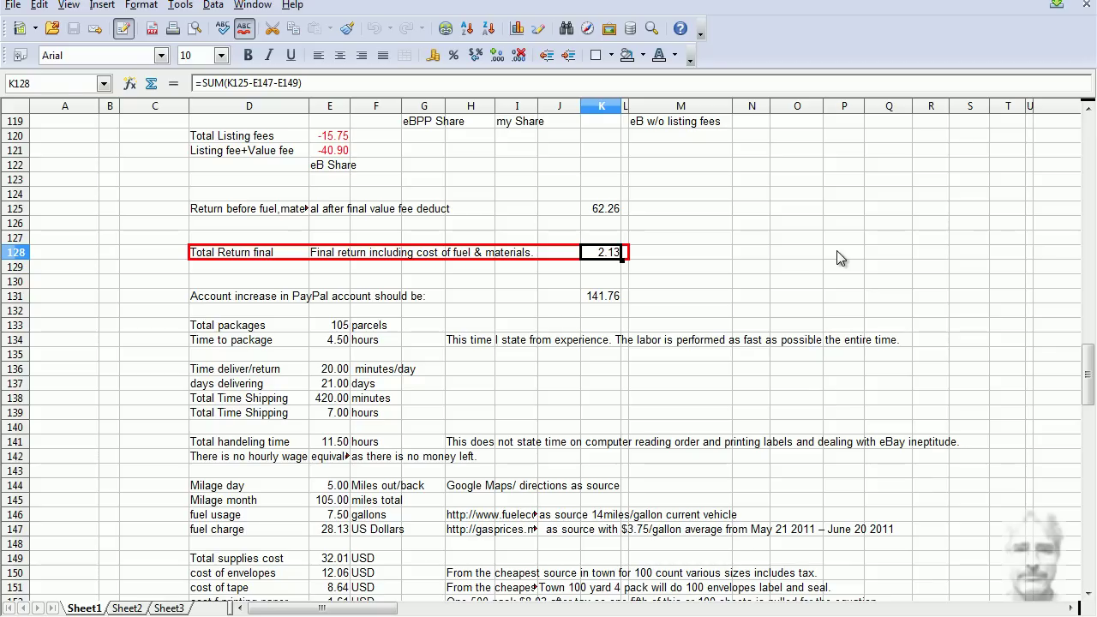
scroll(836, 258, down, 4)
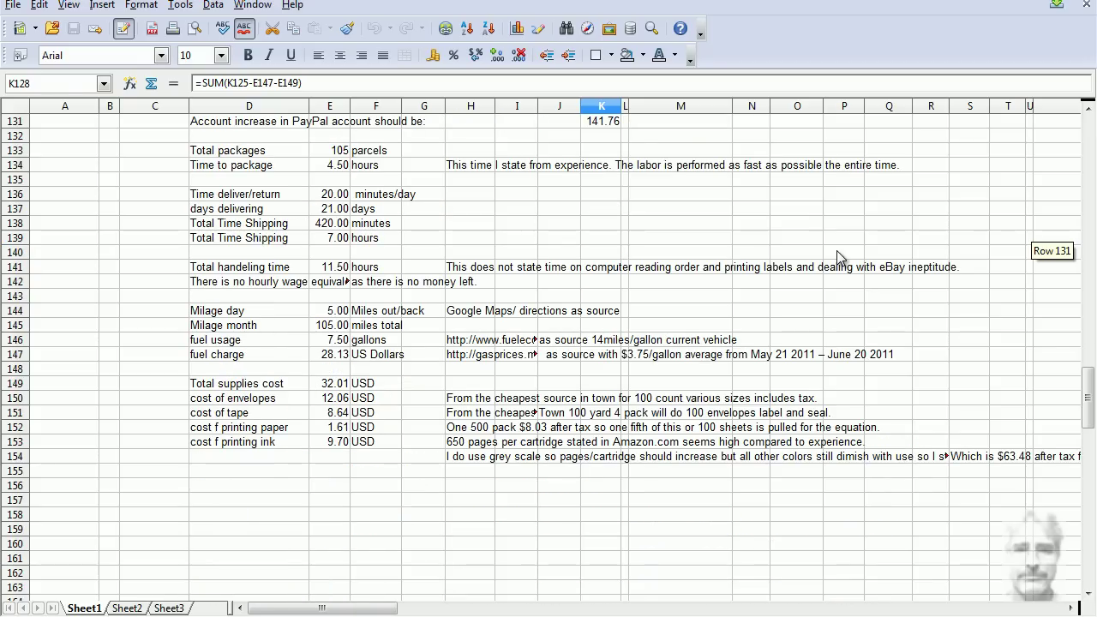